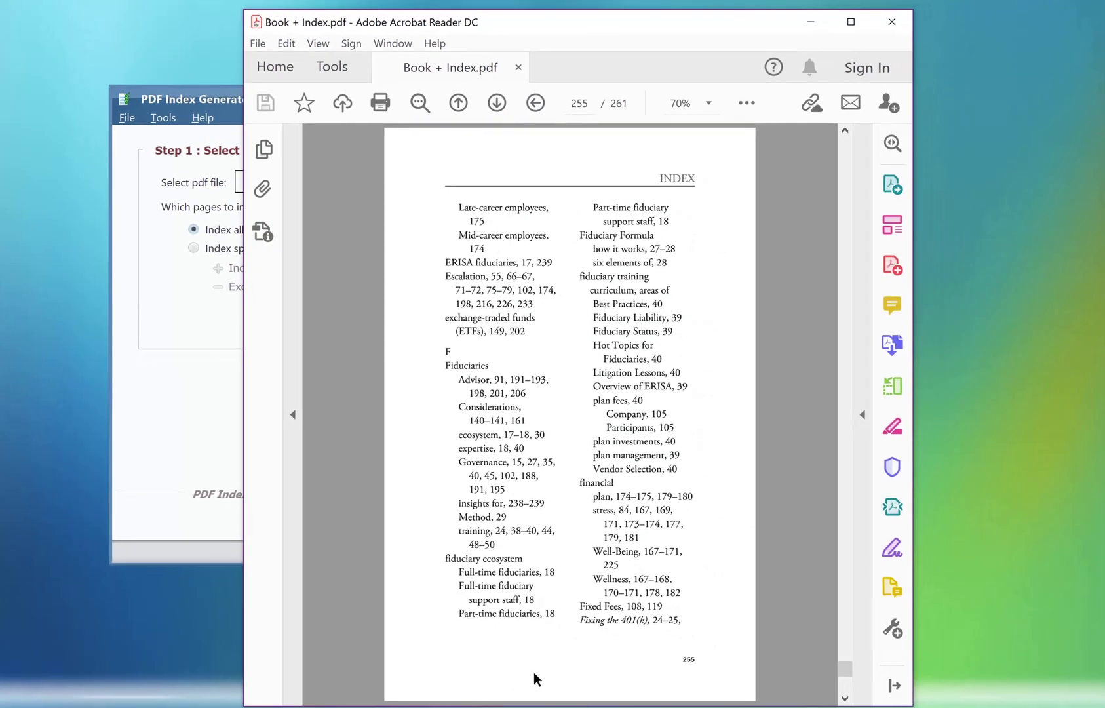
- Advance from index page 255 to page 256 of Book + Index.pdf in Acrobat Reader
double_click(689, 660)
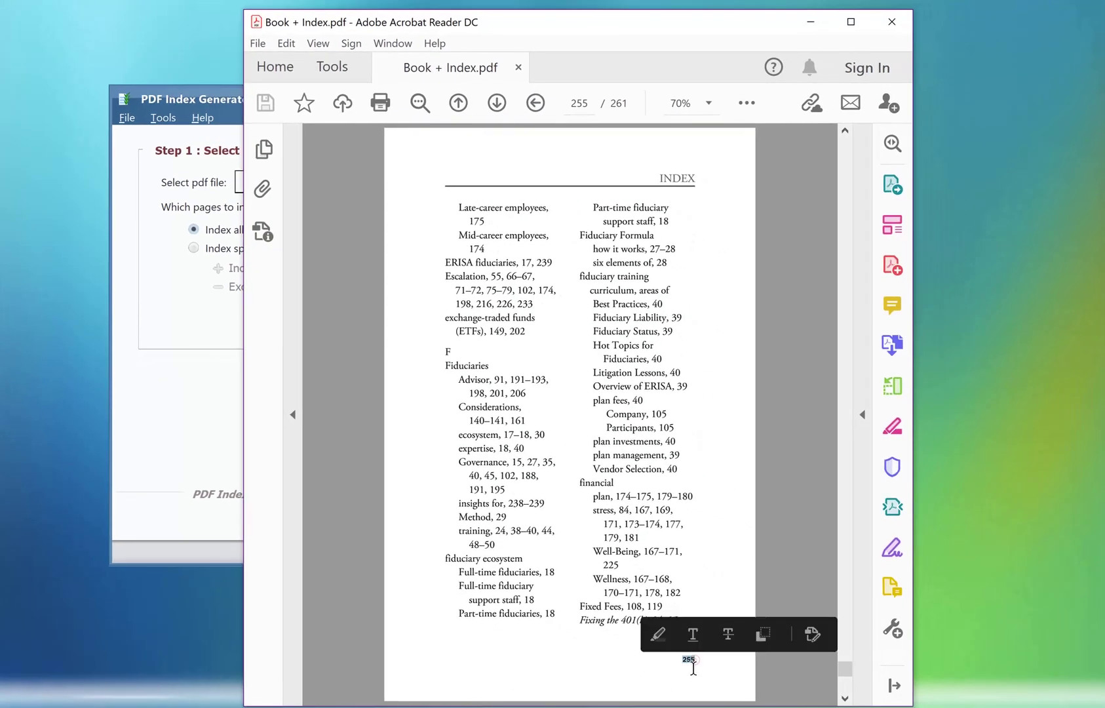
key(Right)
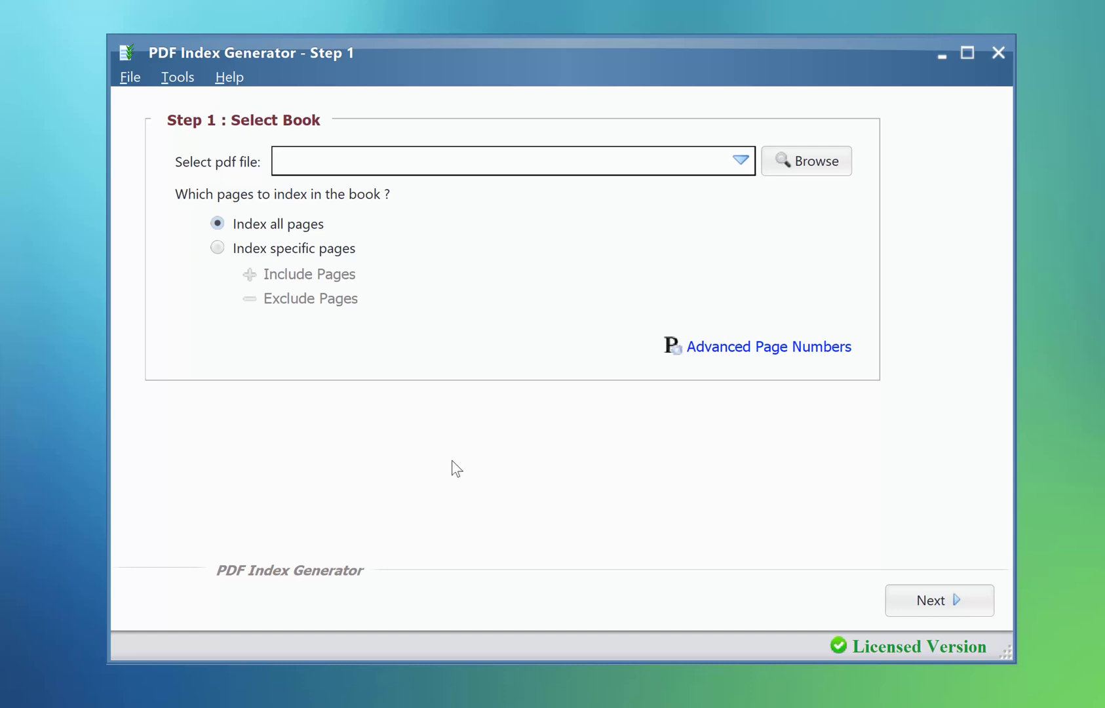
click(177, 78)
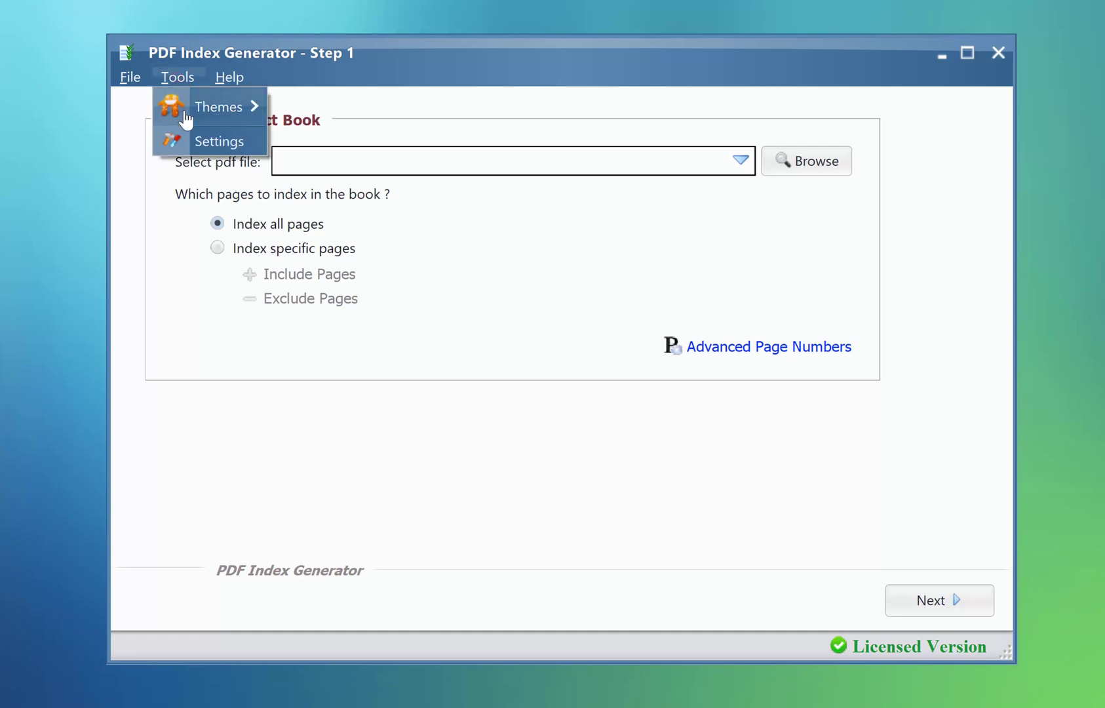
click(199, 140)
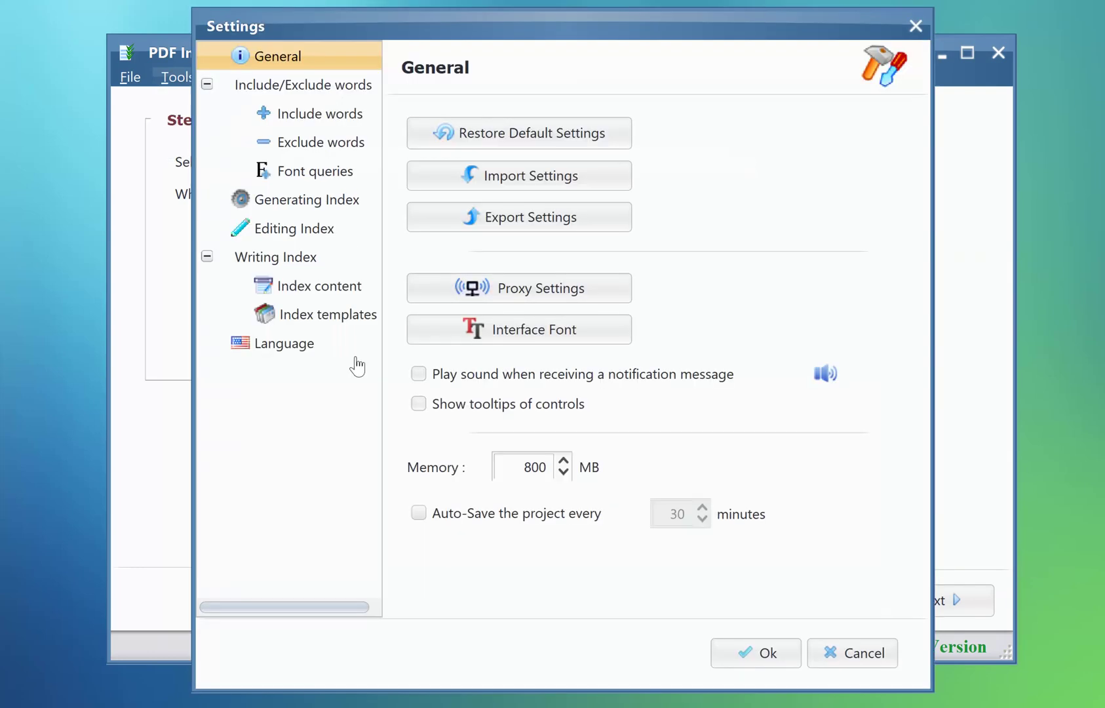
click(354, 319)
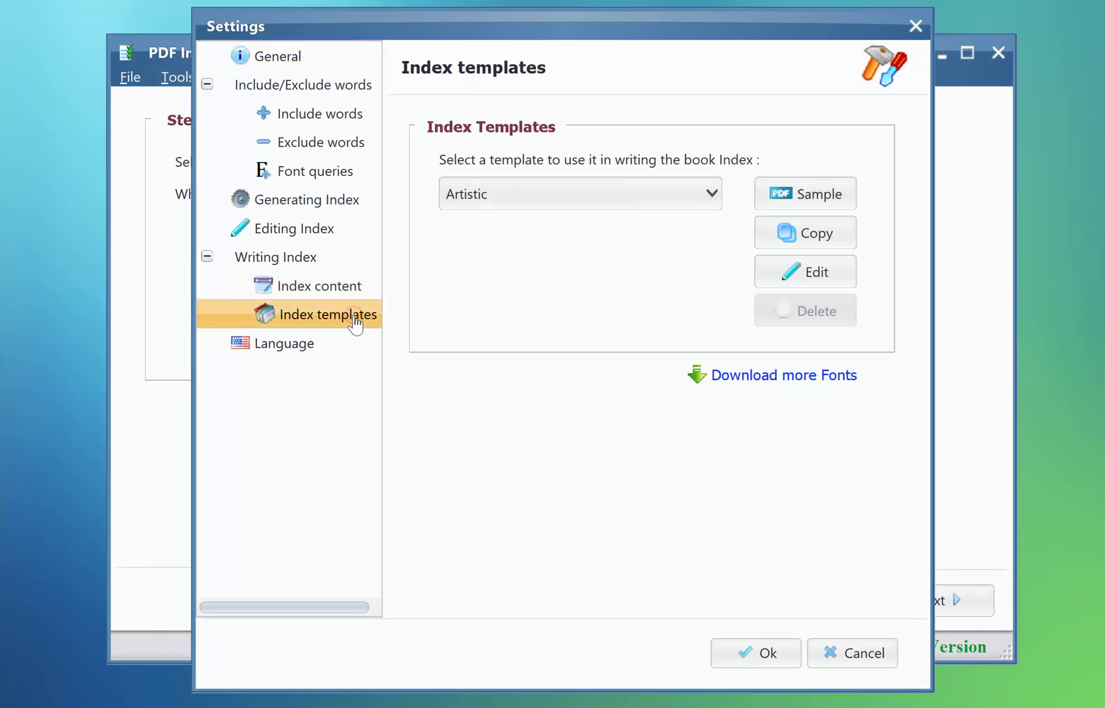
click(776, 274)
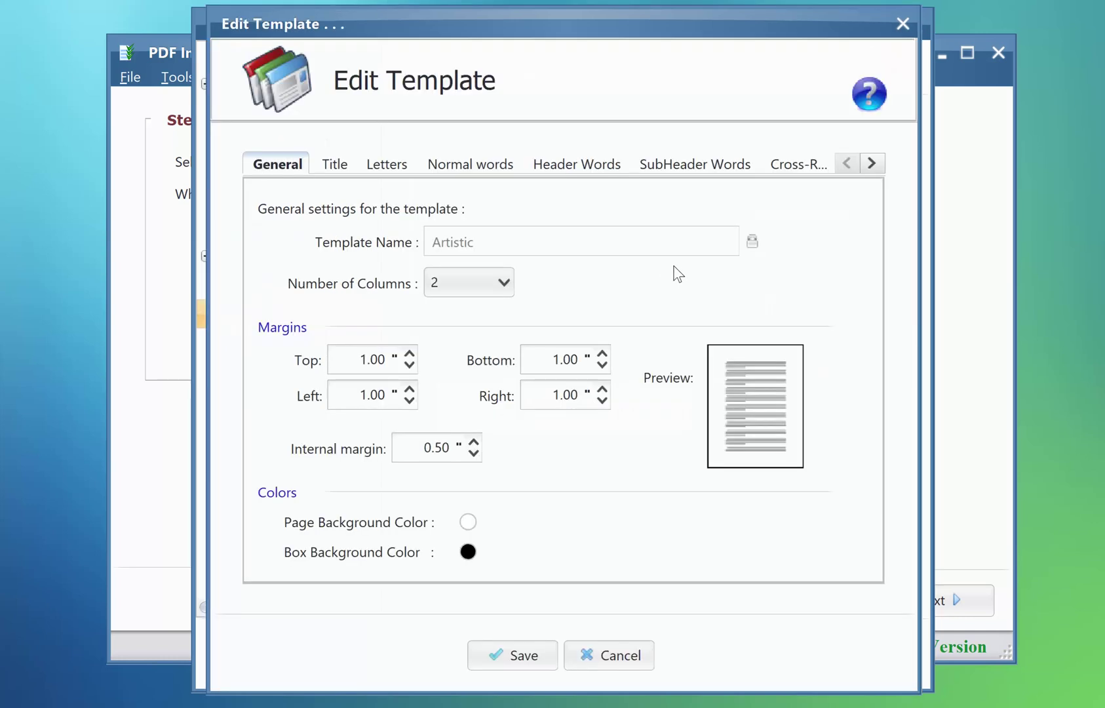
click(871, 162)
click(871, 162)
click(871, 162)
click(871, 162)
click(747, 167)
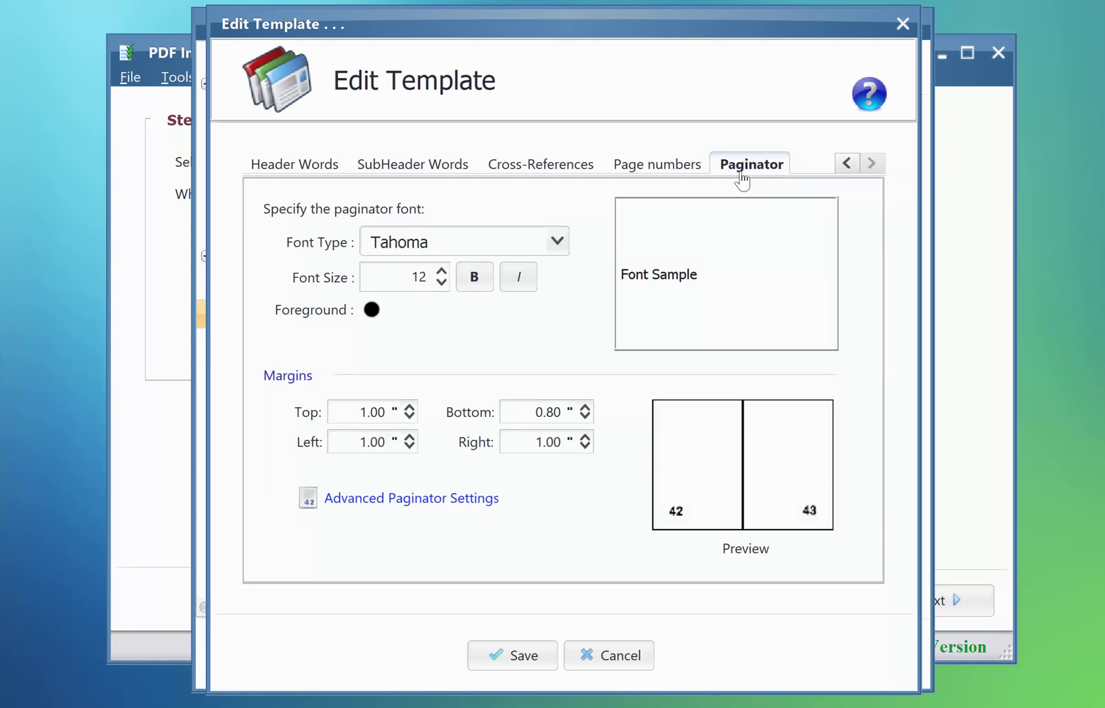
click(557, 241)
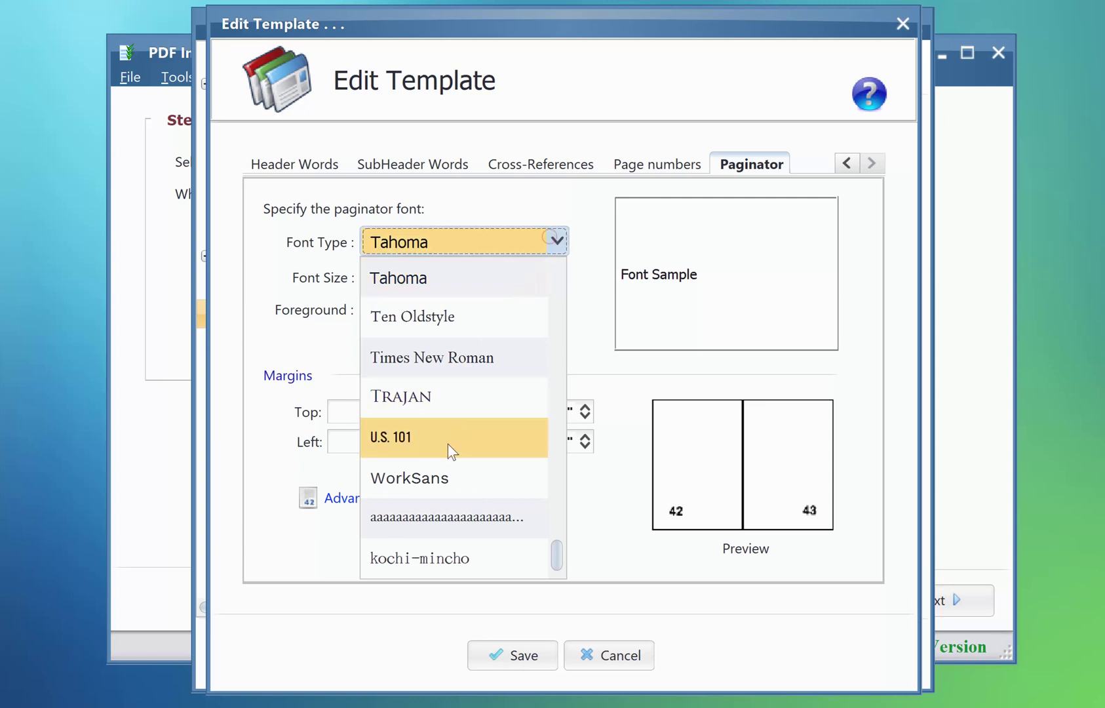
click(525, 204)
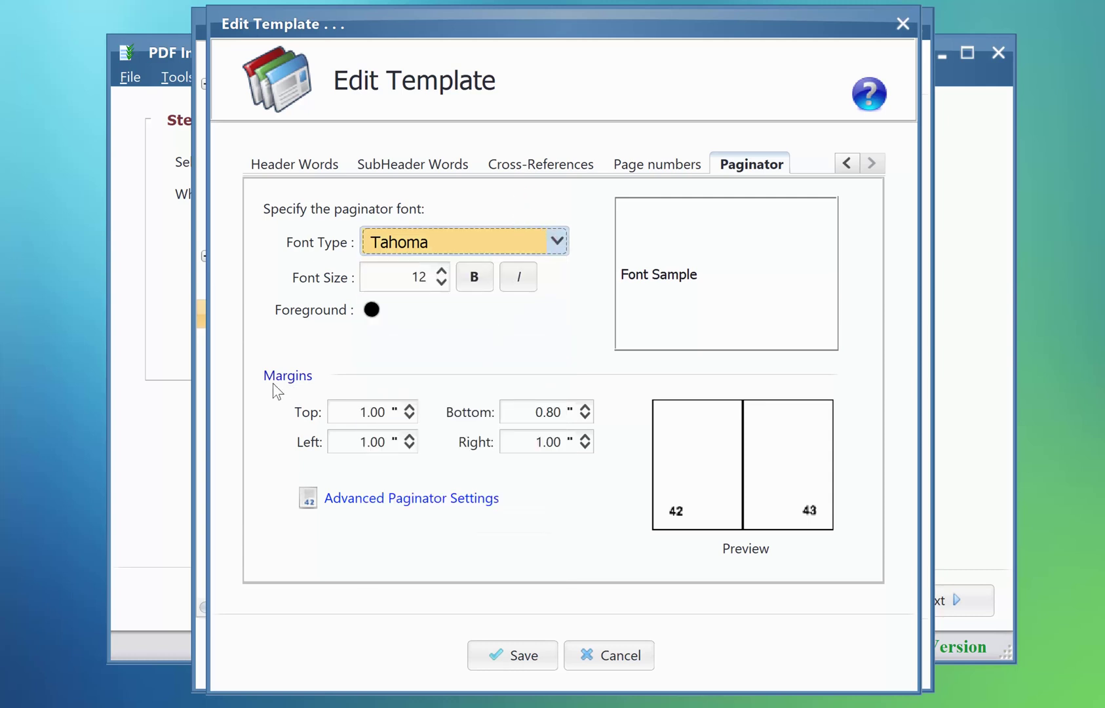
mouse_move(705, 509)
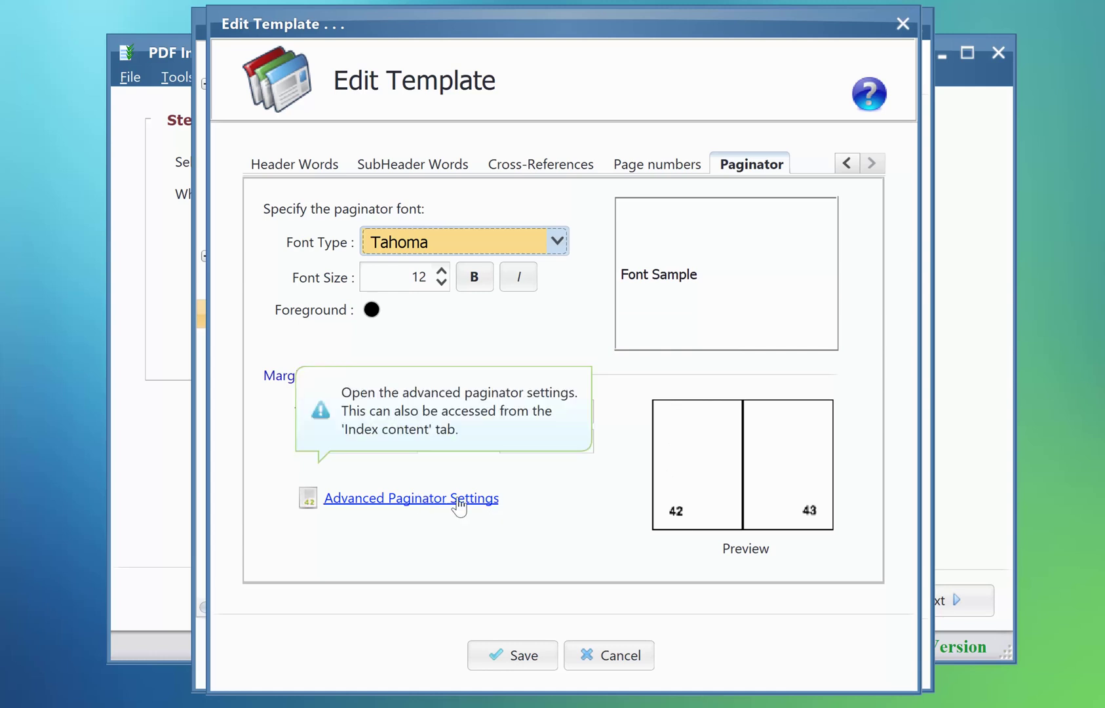
click(438, 499)
click(649, 334)
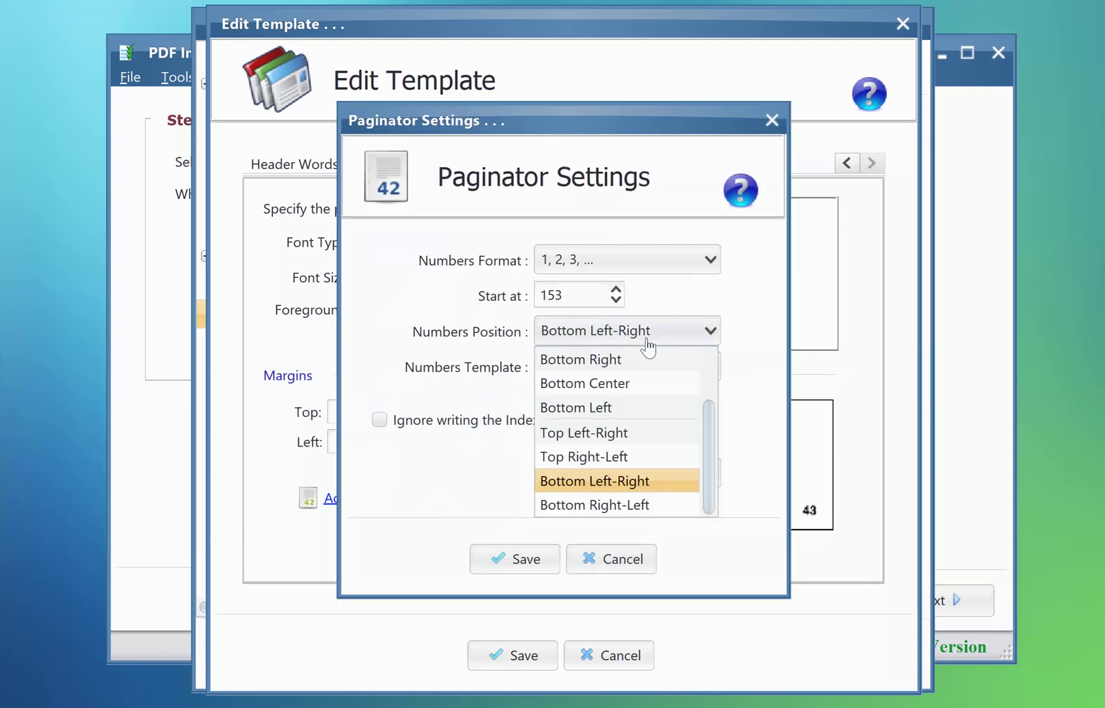
click(648, 334)
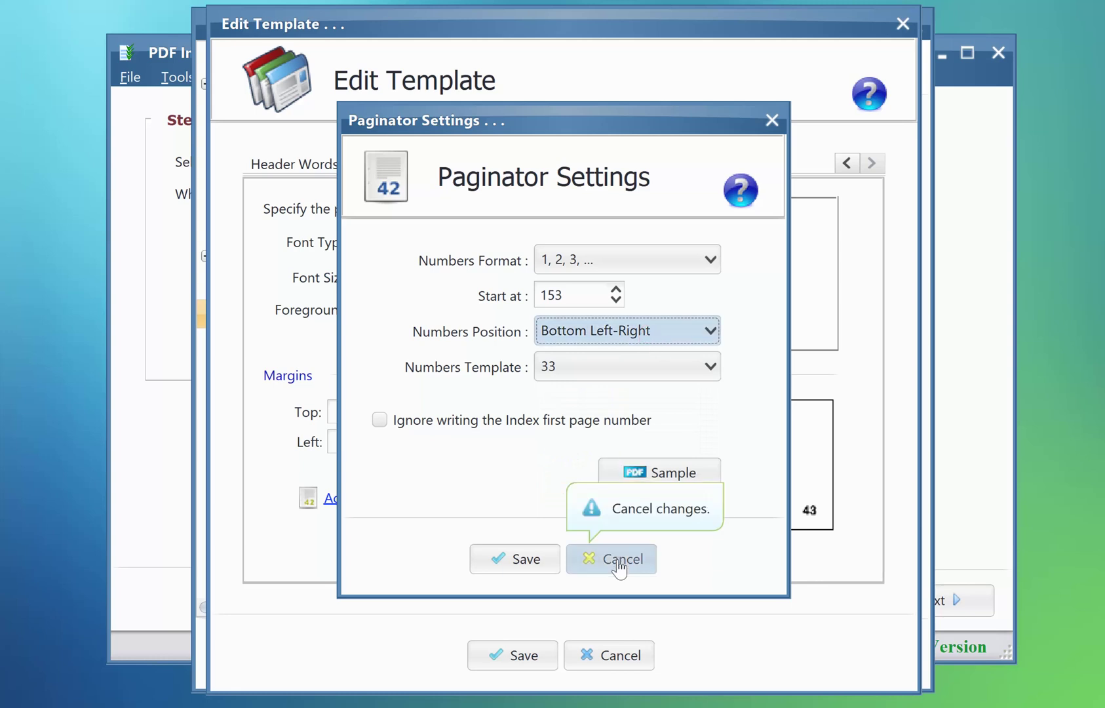
click(617, 561)
click(615, 654)
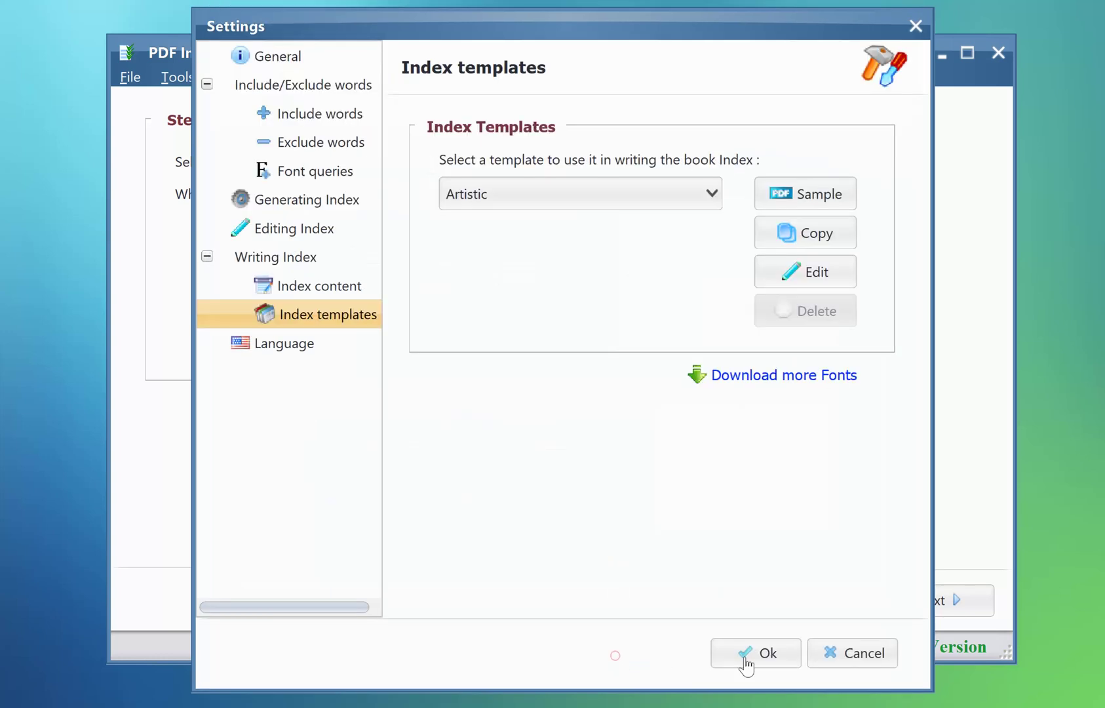
click(856, 665)
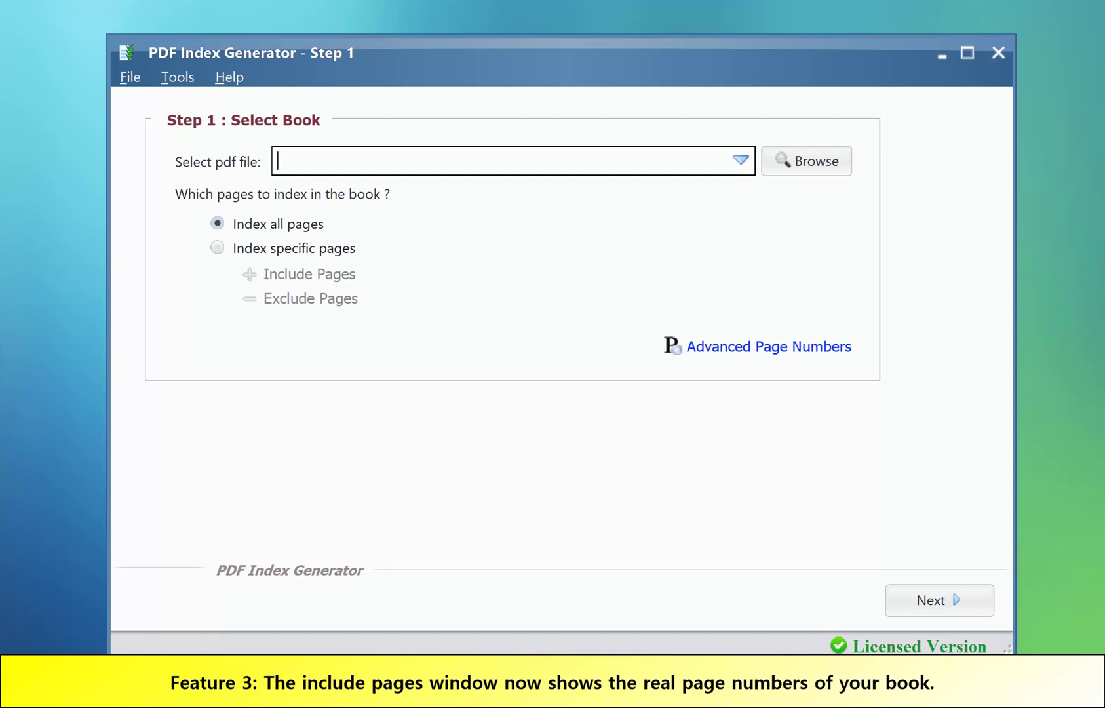
- Load The principles of project management.pdf as the book and choose Index specific pages
drag(160, 333, 531, 166)
click(320, 252)
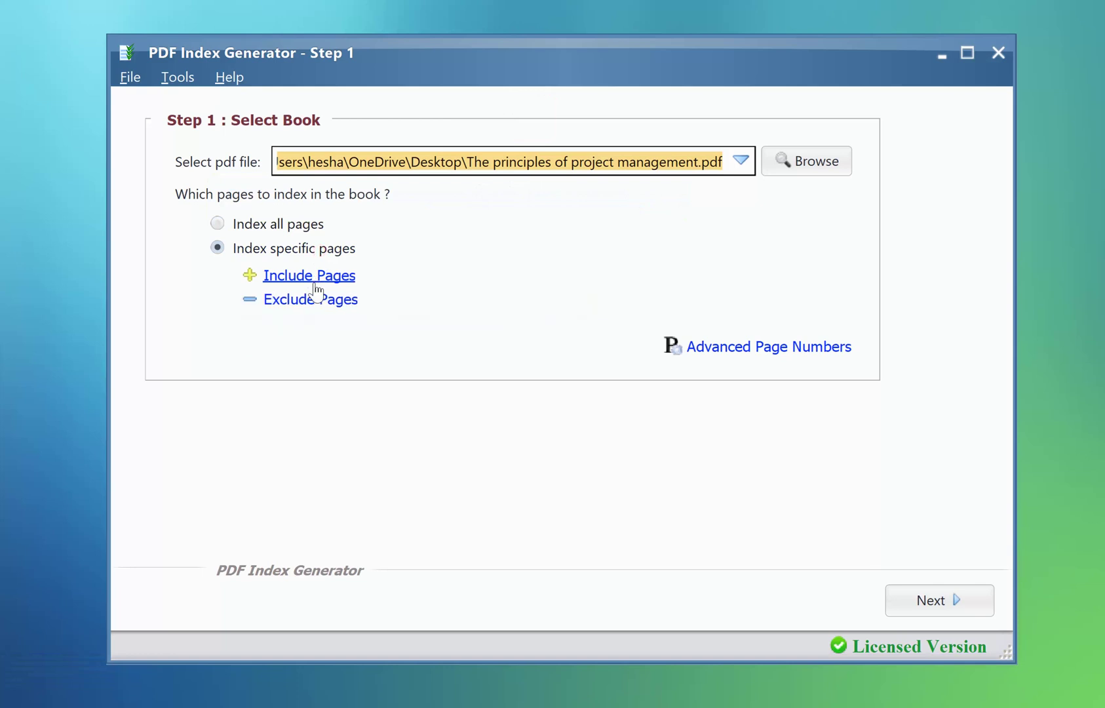
click(314, 282)
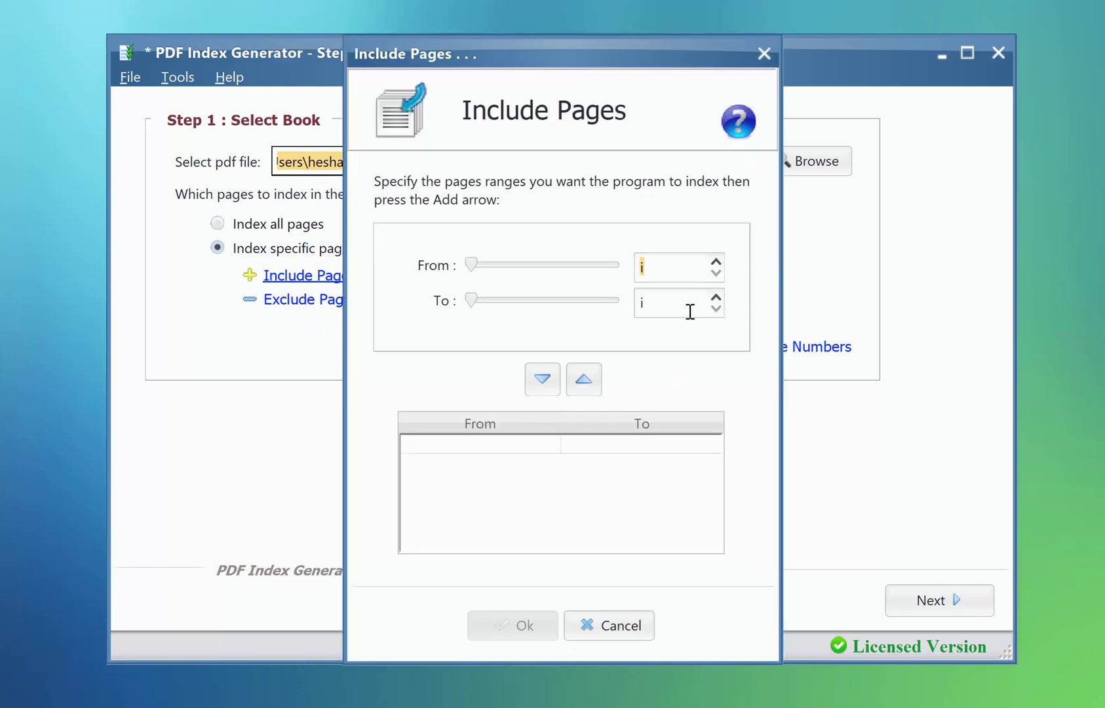
- Set the Include Pages range to end at xix and add range i–xix
click(678, 311)
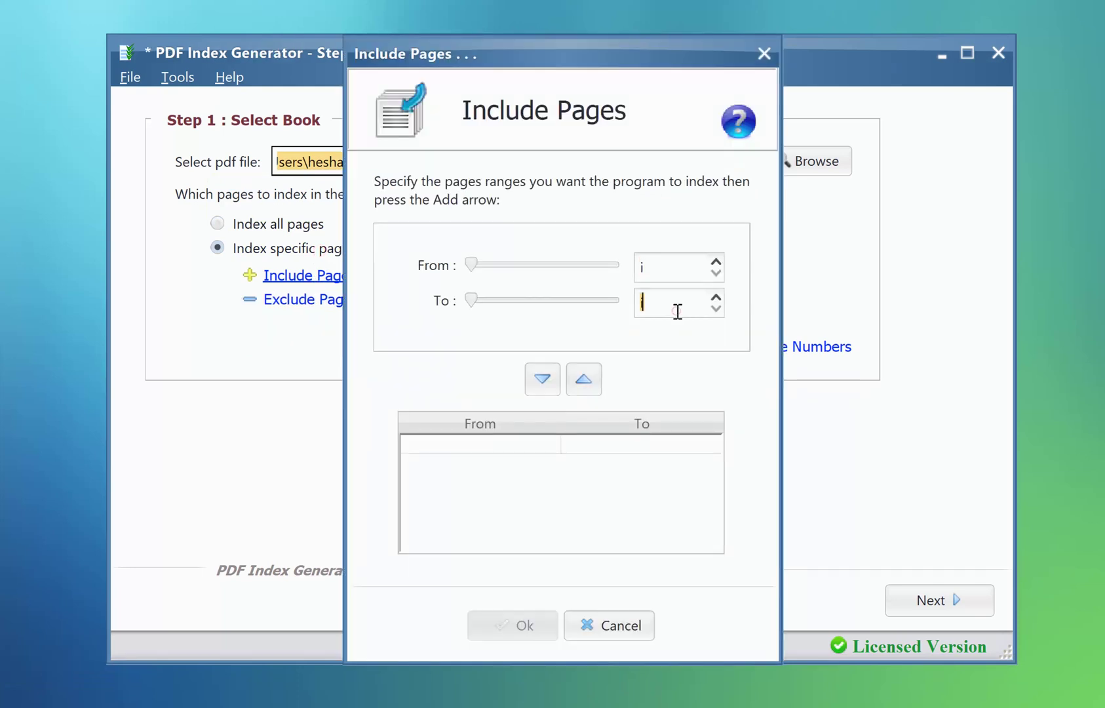
click(715, 298)
click(715, 298)
click(716, 298)
click(715, 298)
click(716, 297)
click(715, 298)
click(716, 298)
click(715, 298)
click(716, 297)
click(716, 298)
click(716, 298)
click(716, 307)
click(716, 307)
click(715, 307)
click(715, 308)
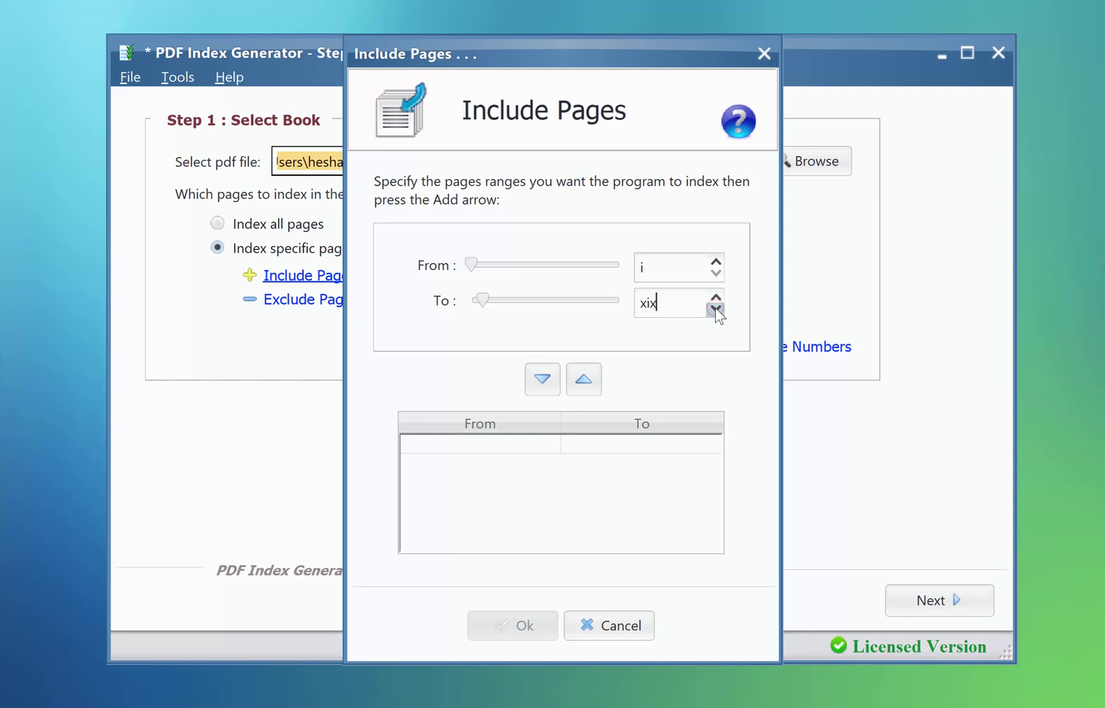
double_click(634, 303)
click(541, 380)
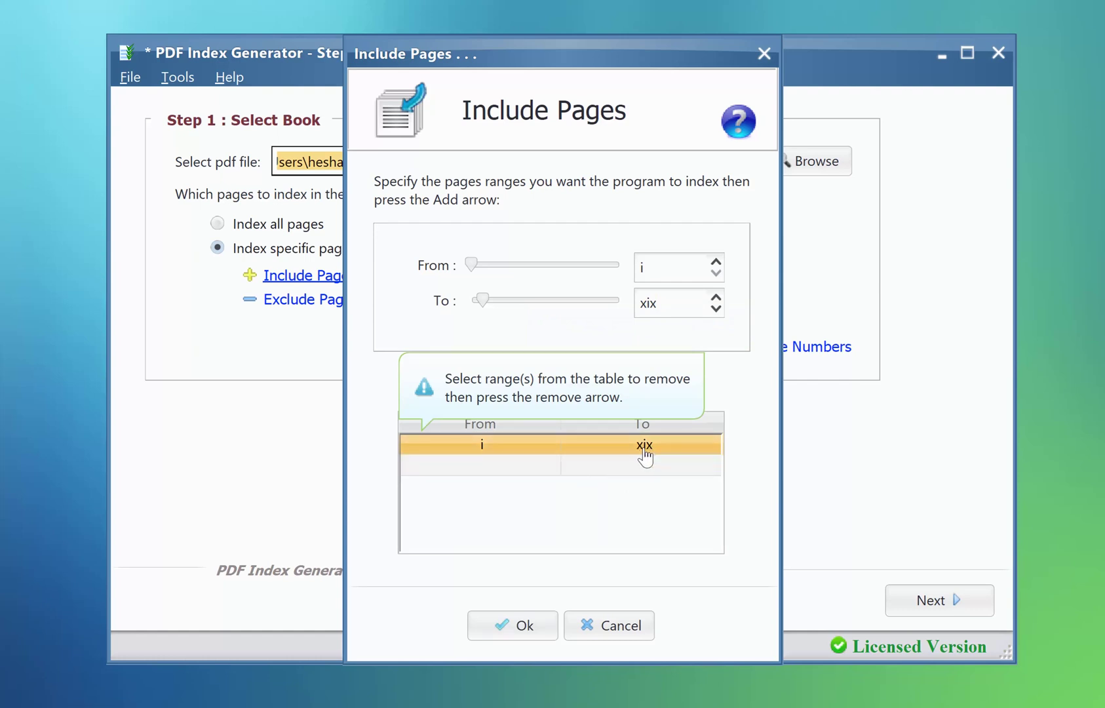
- Discard the Include Pages changes, revert to indexing all pages, and generate the index
click(618, 625)
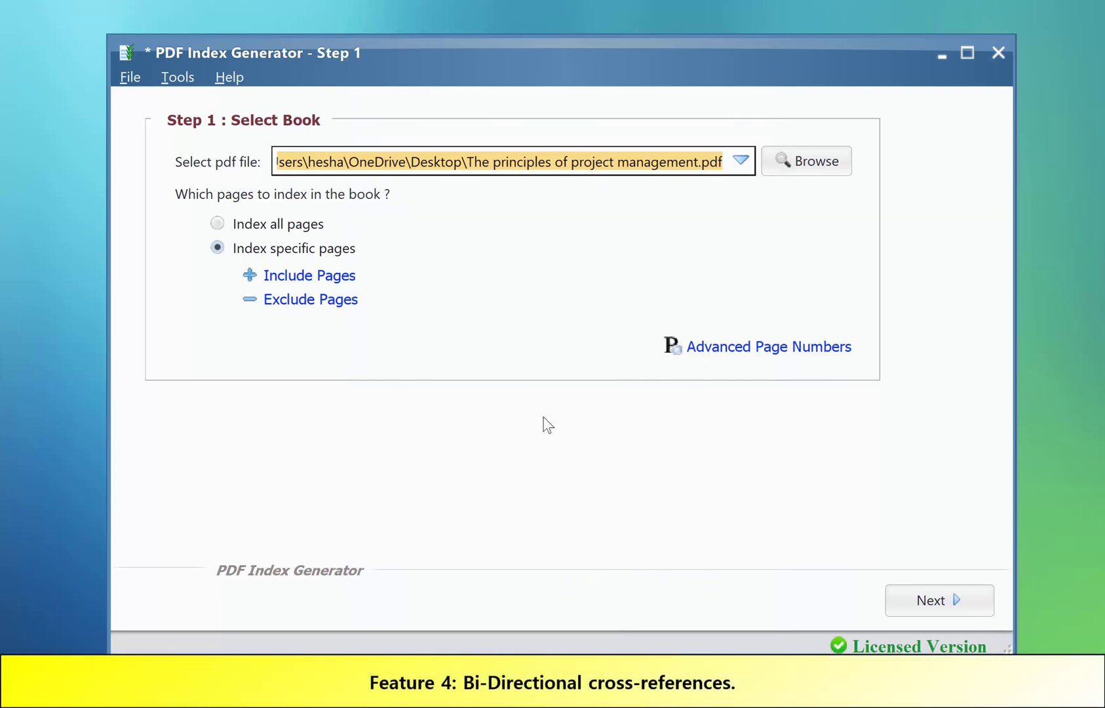
click(296, 226)
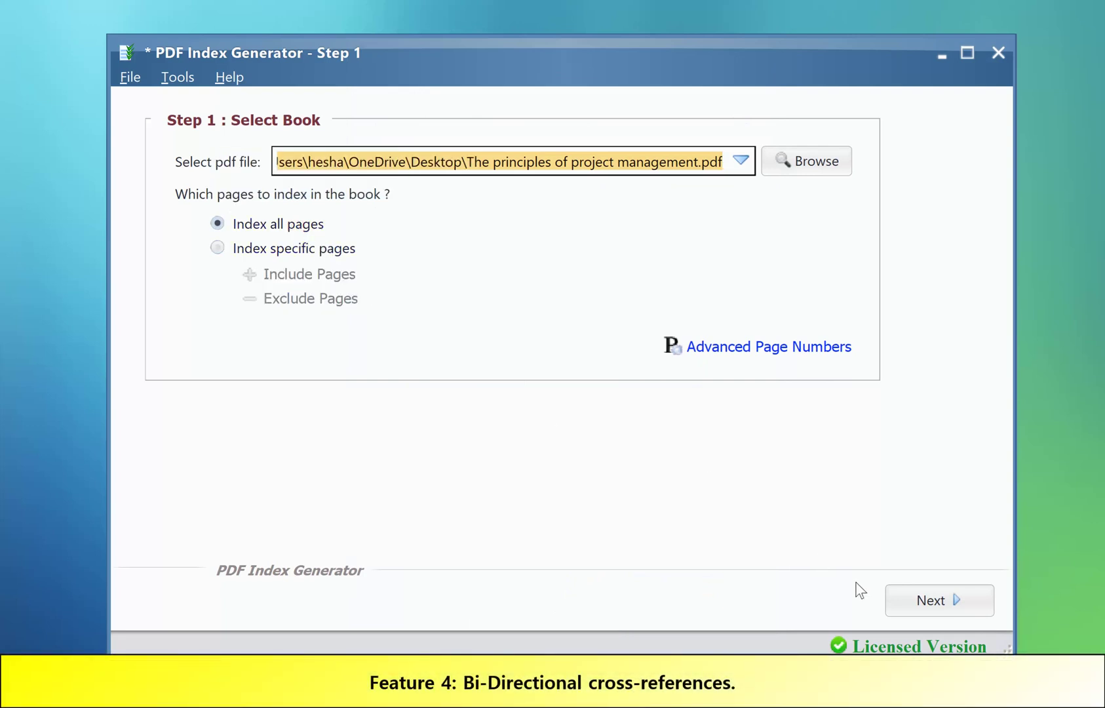
click(899, 599)
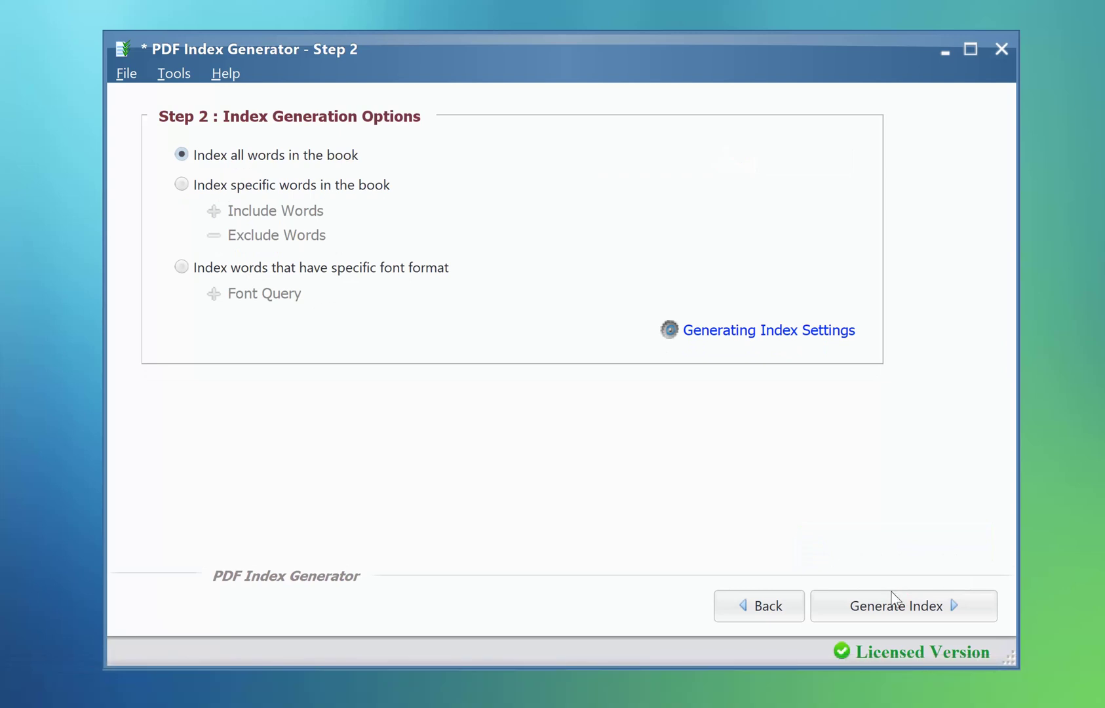
click(891, 593)
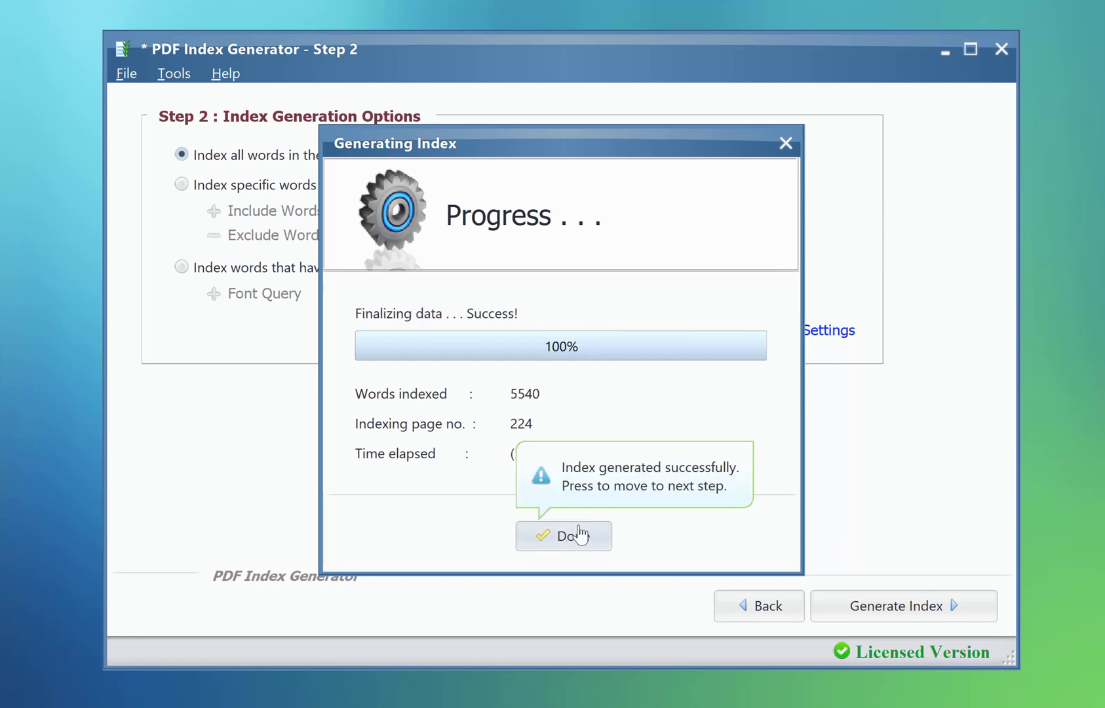
click(576, 534)
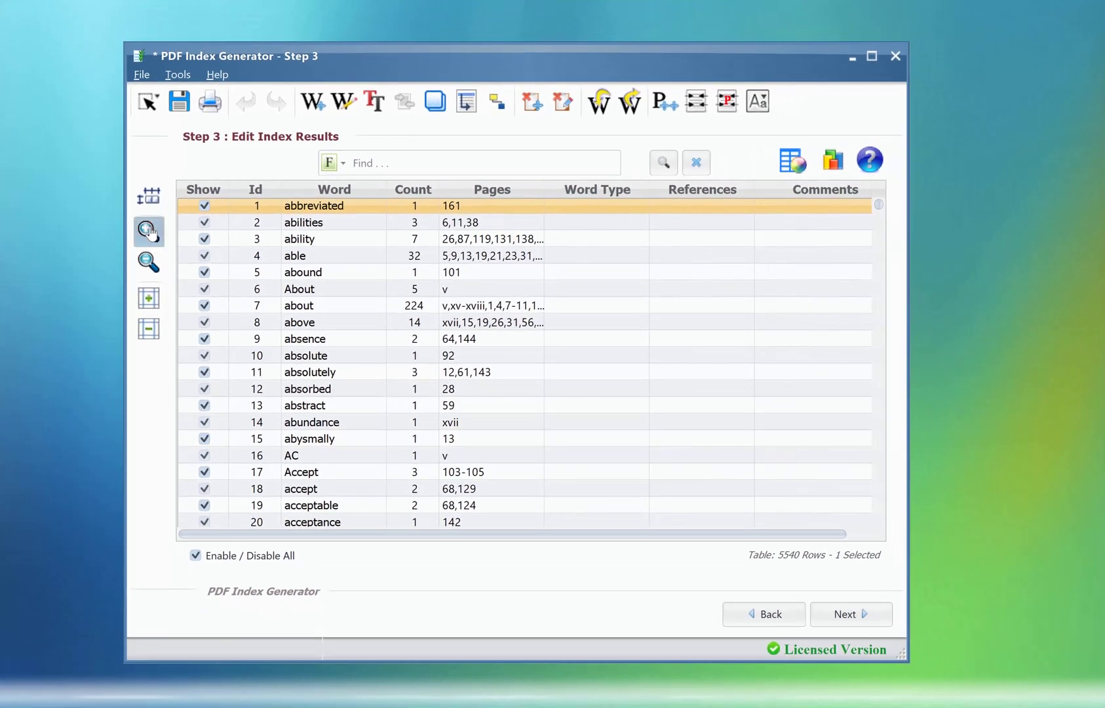
- Enlarge the results table text and row height, then select the word ability
click(148, 230)
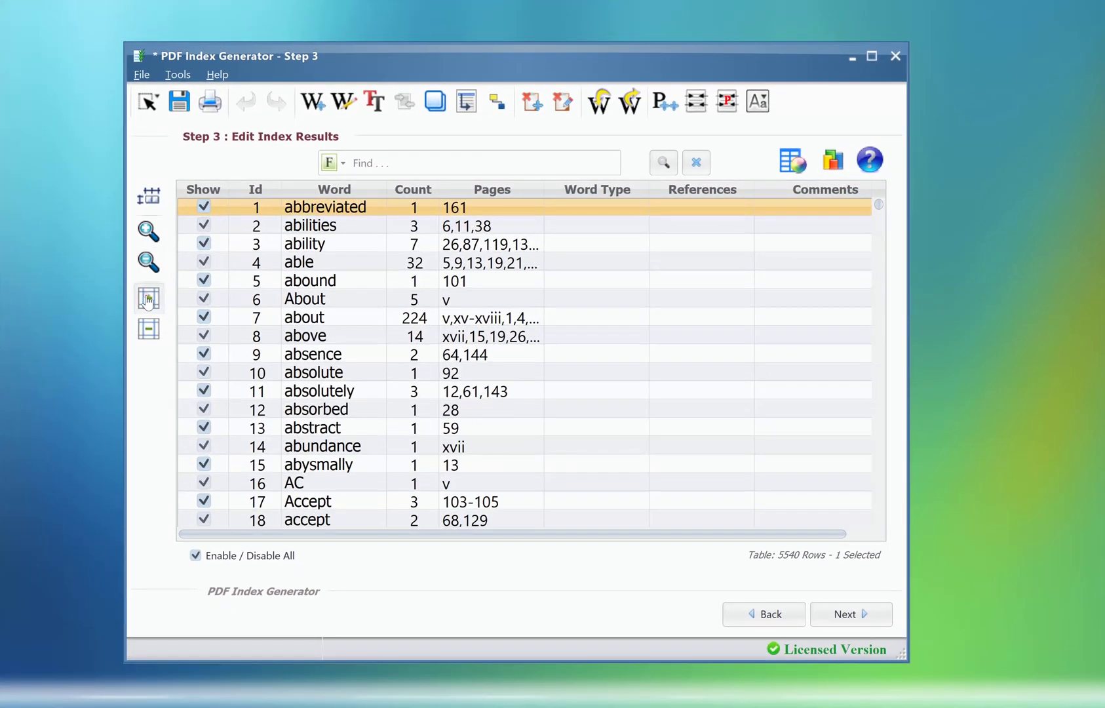
click(148, 298)
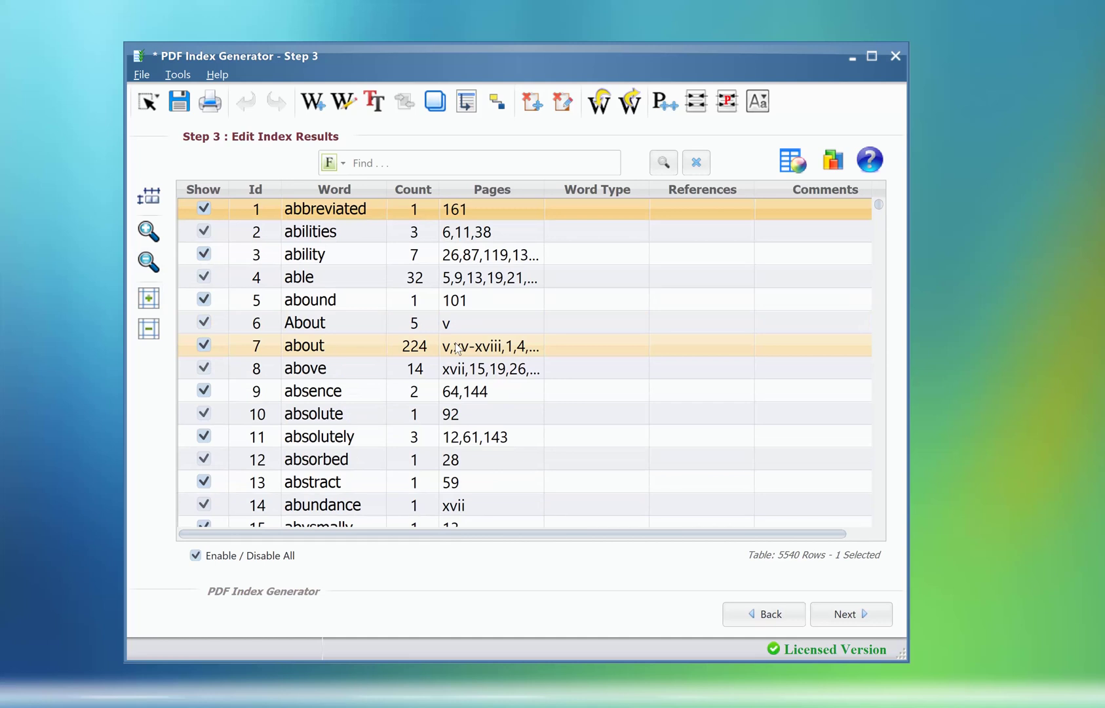
click(338, 262)
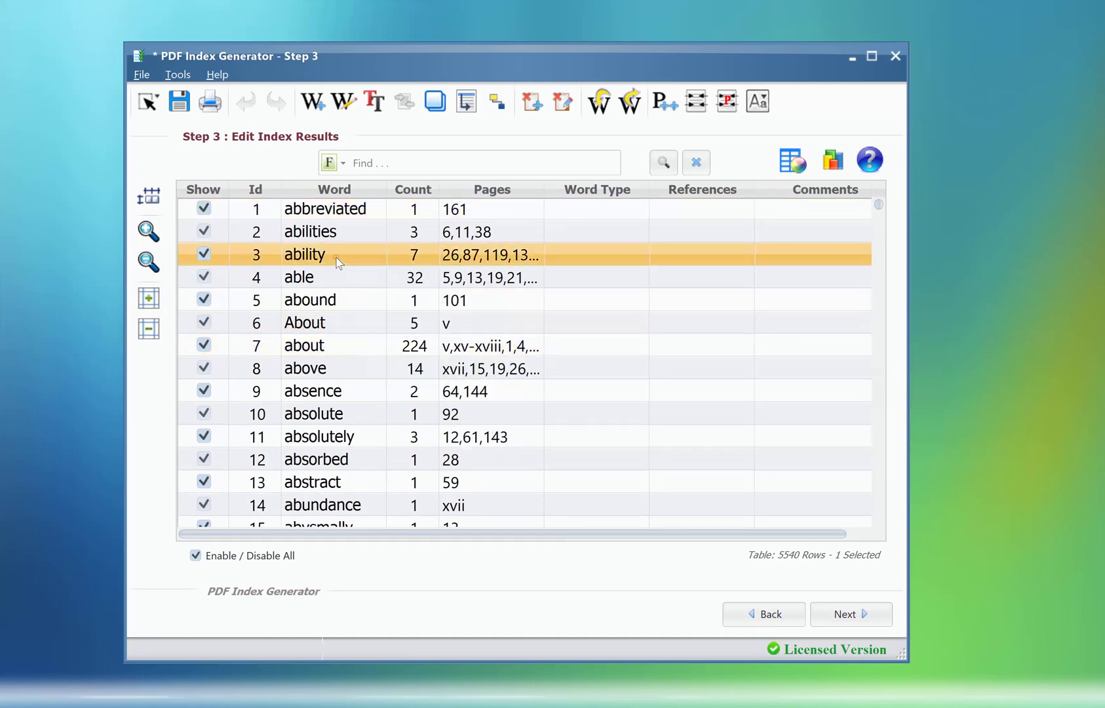
- Preview bidirectional See also links from ability to abilities, able and abound, then cancel
click(466, 103)
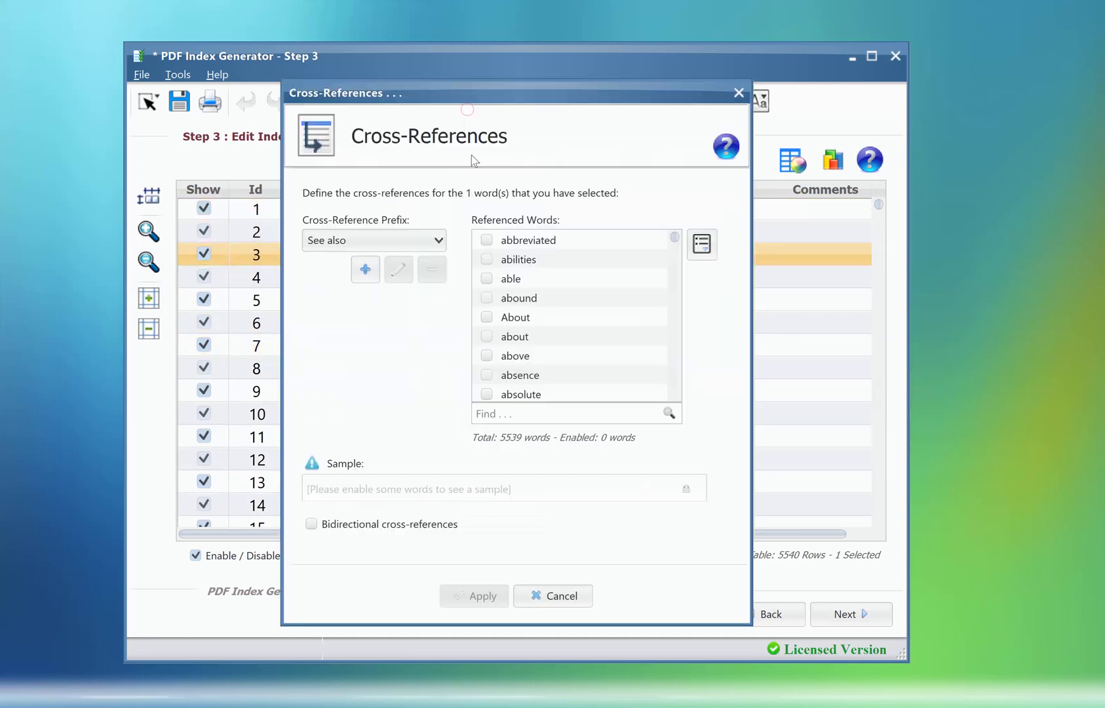
click(389, 528)
click(486, 259)
click(486, 278)
click(487, 298)
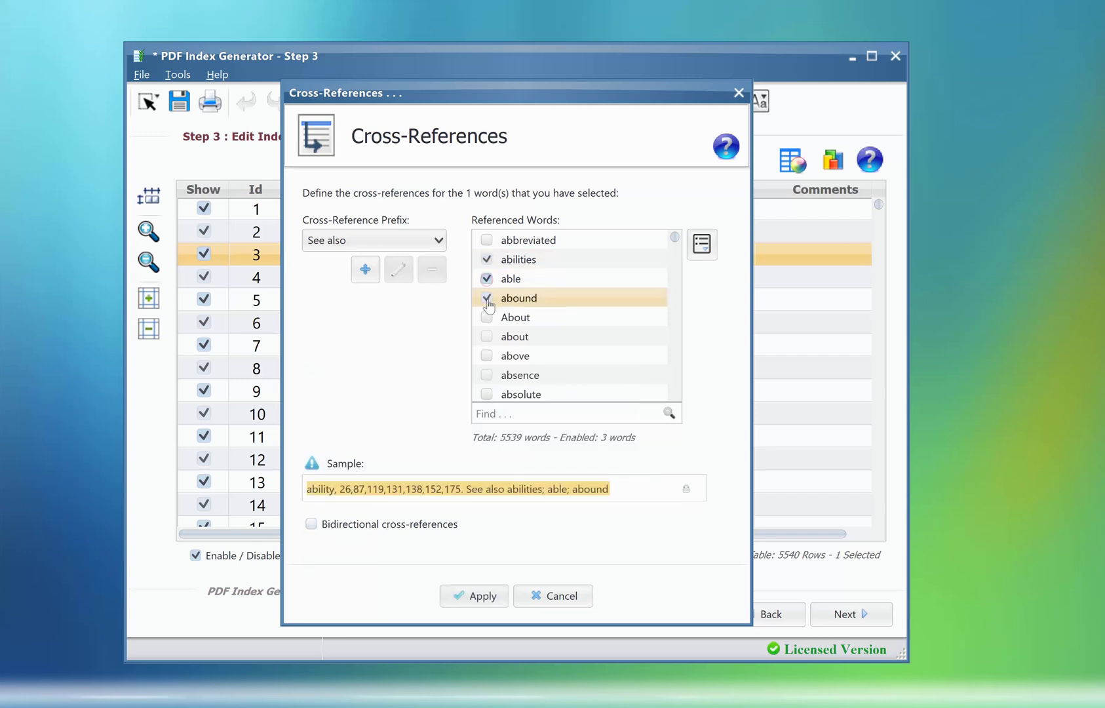
click(362, 528)
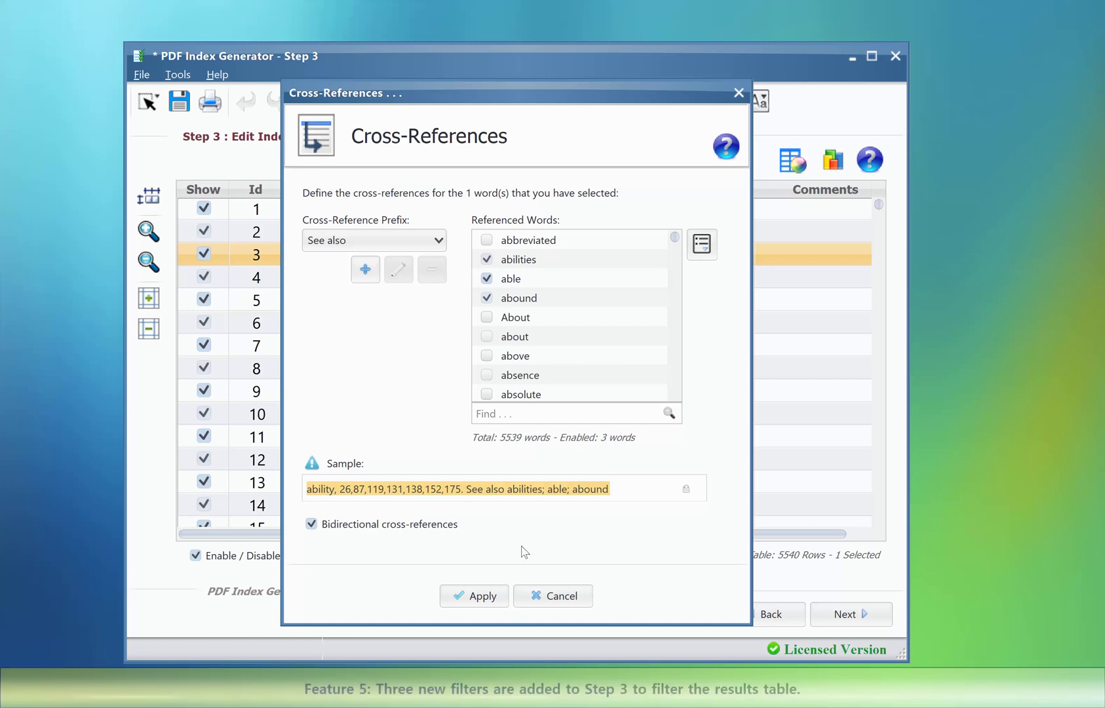
click(554, 595)
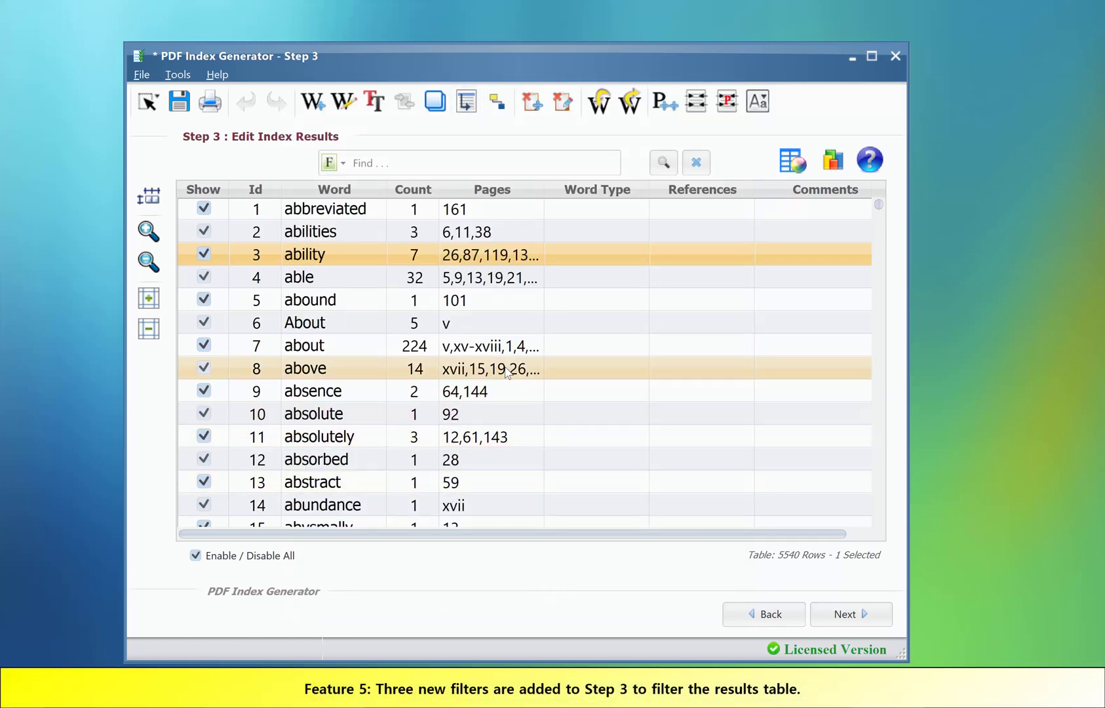
- Run Bulk Find with terms absolute, contact and happ* on separate lines
click(331, 163)
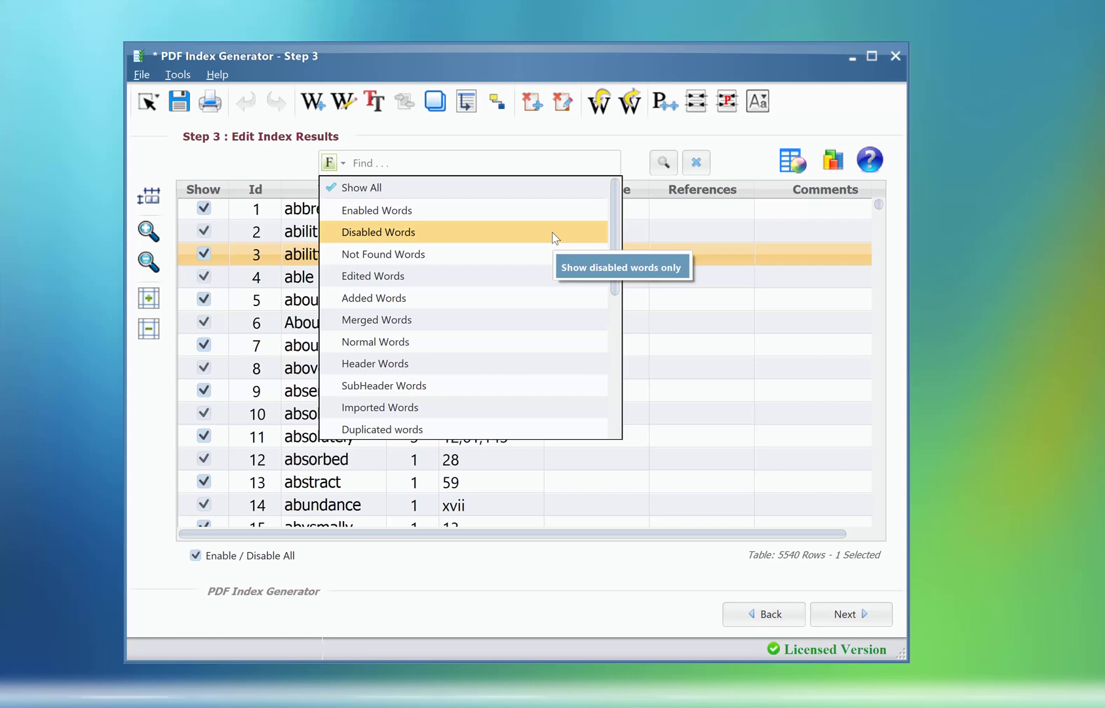
drag(618, 237, 612, 403)
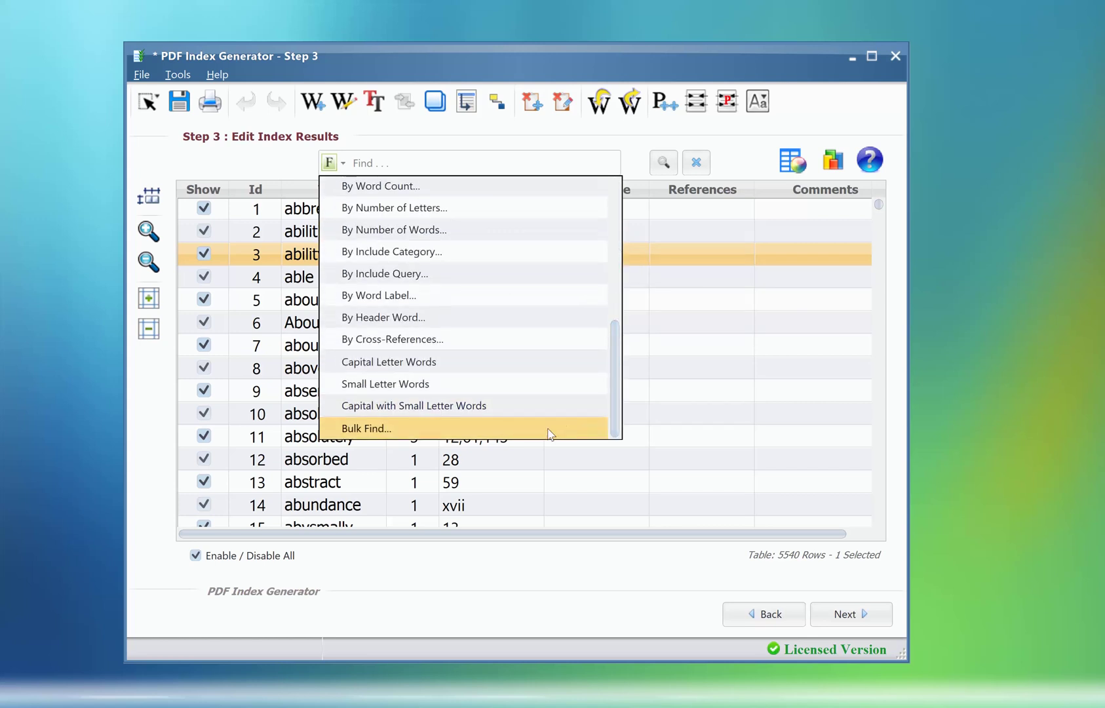
click(437, 432)
click(397, 322)
text(abso)
text(u)
text(lute)
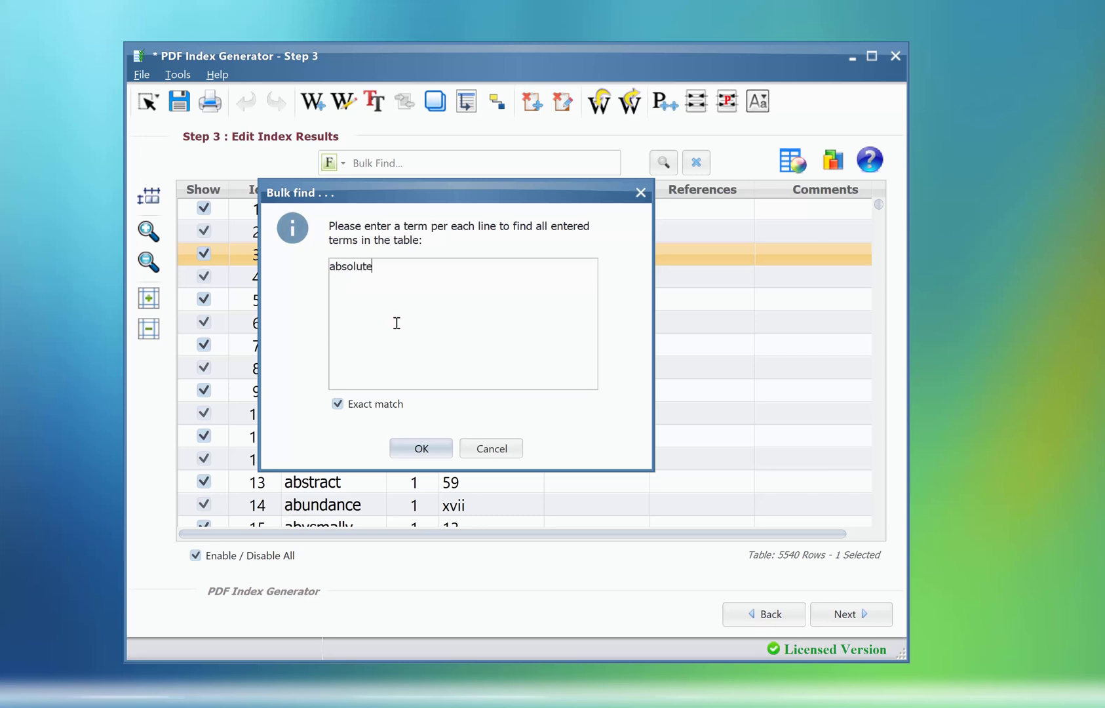
key(Return)
text(contact)
key(Return)
text(happ*)
click(405, 446)
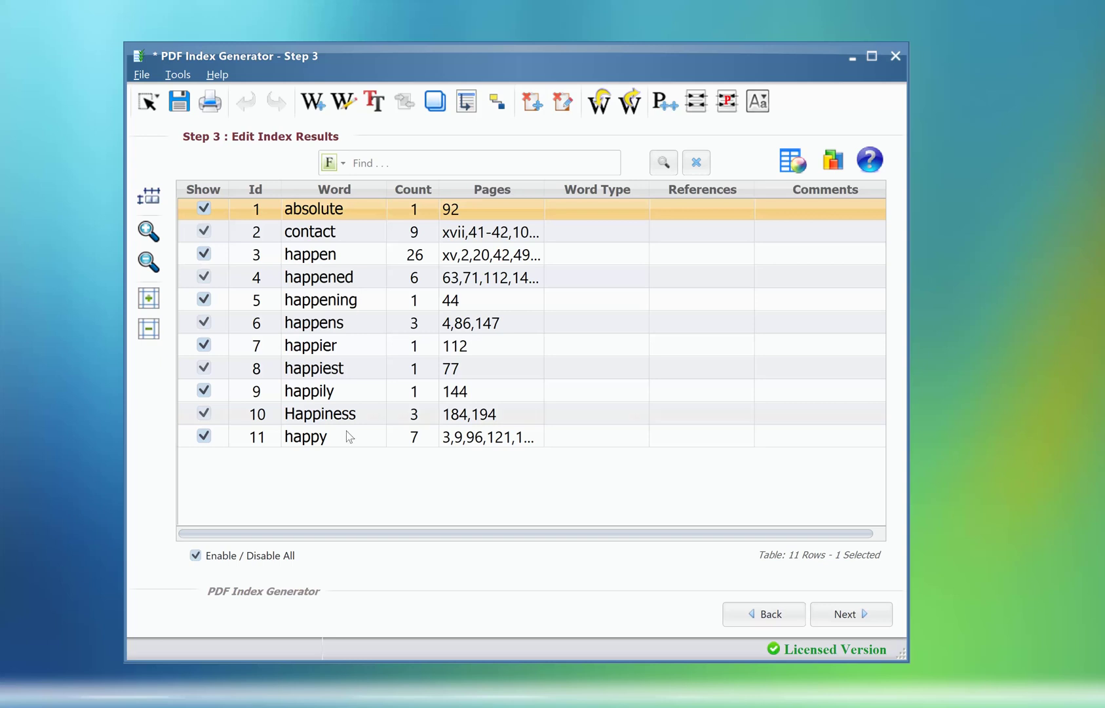
- Apply the Duplicated words filter and select the Accept and accept rows
click(334, 162)
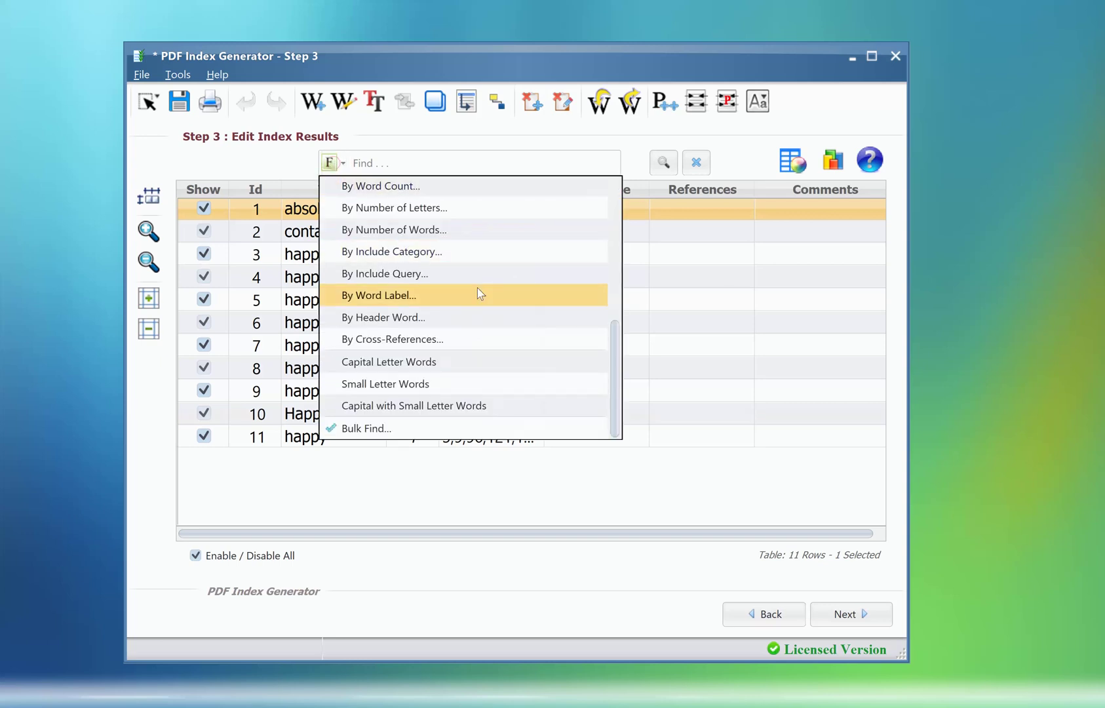
scroll(616, 393, up, 3)
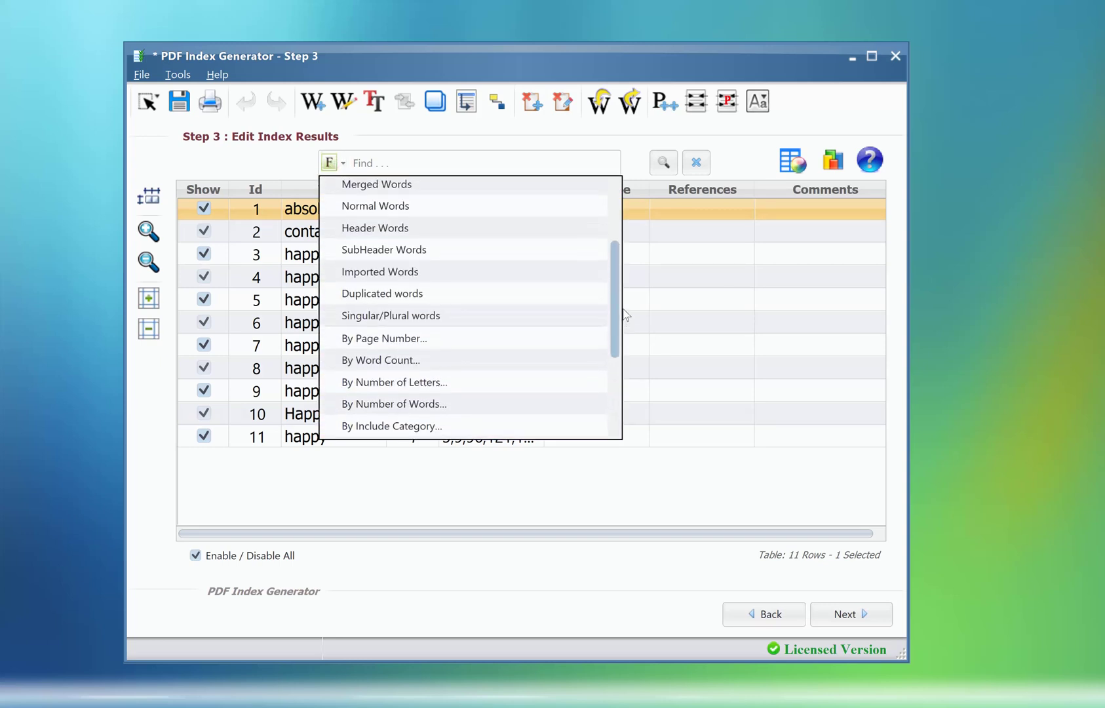
click(445, 302)
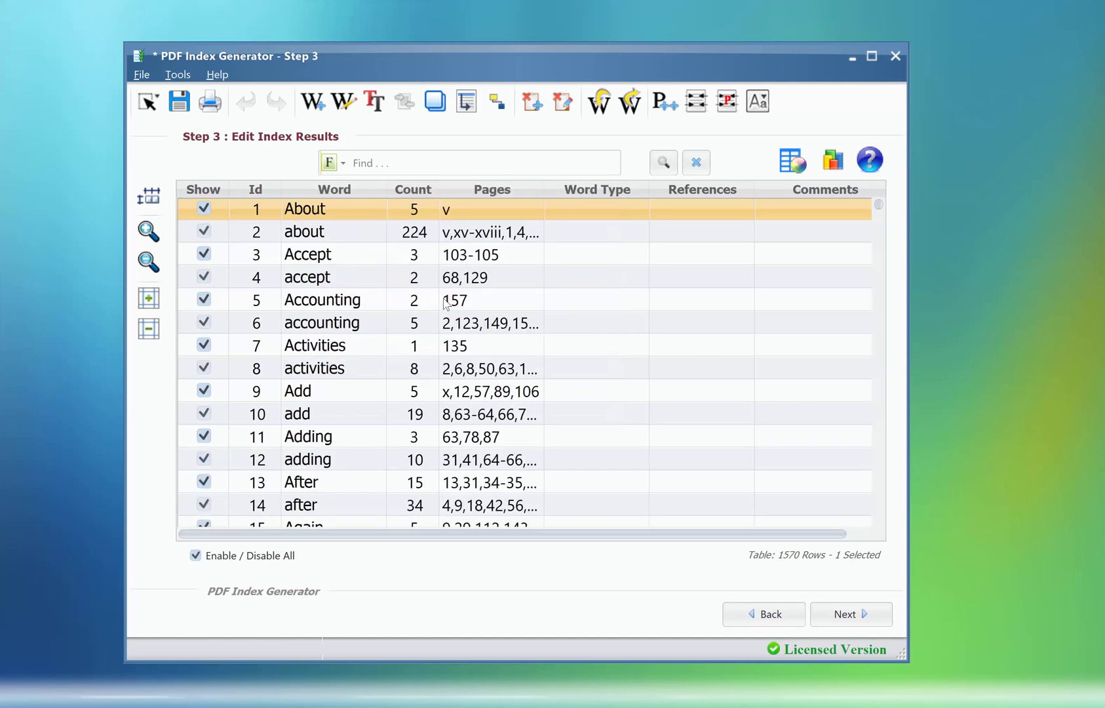
drag(348, 216, 338, 279)
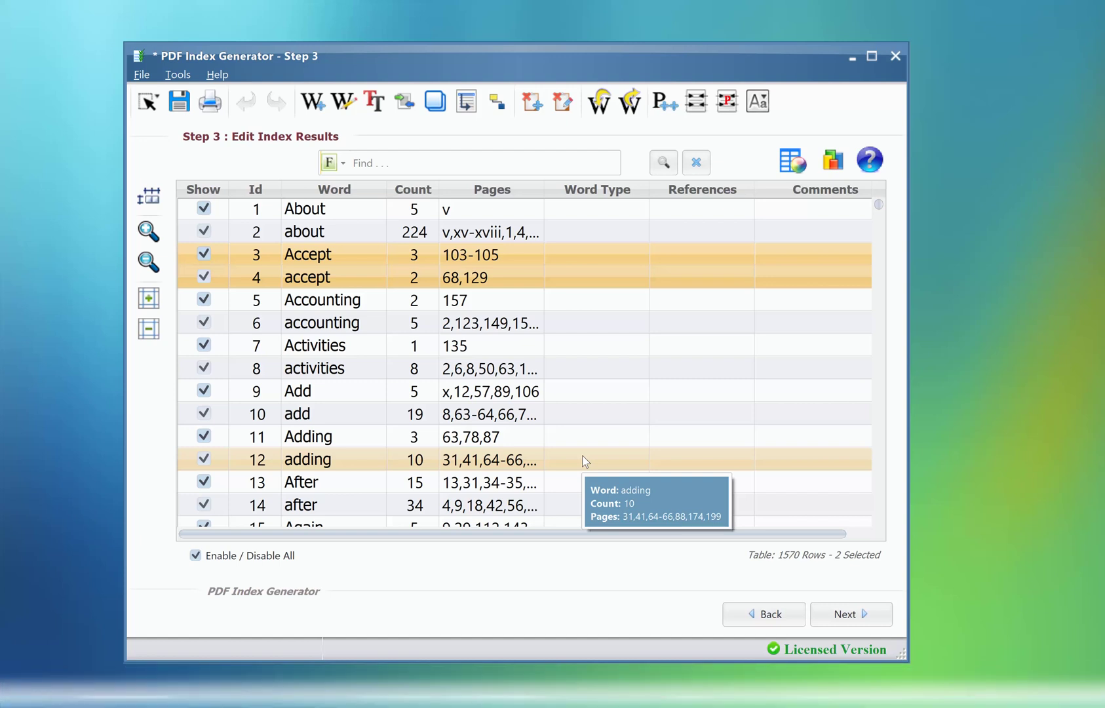
click(177, 75)
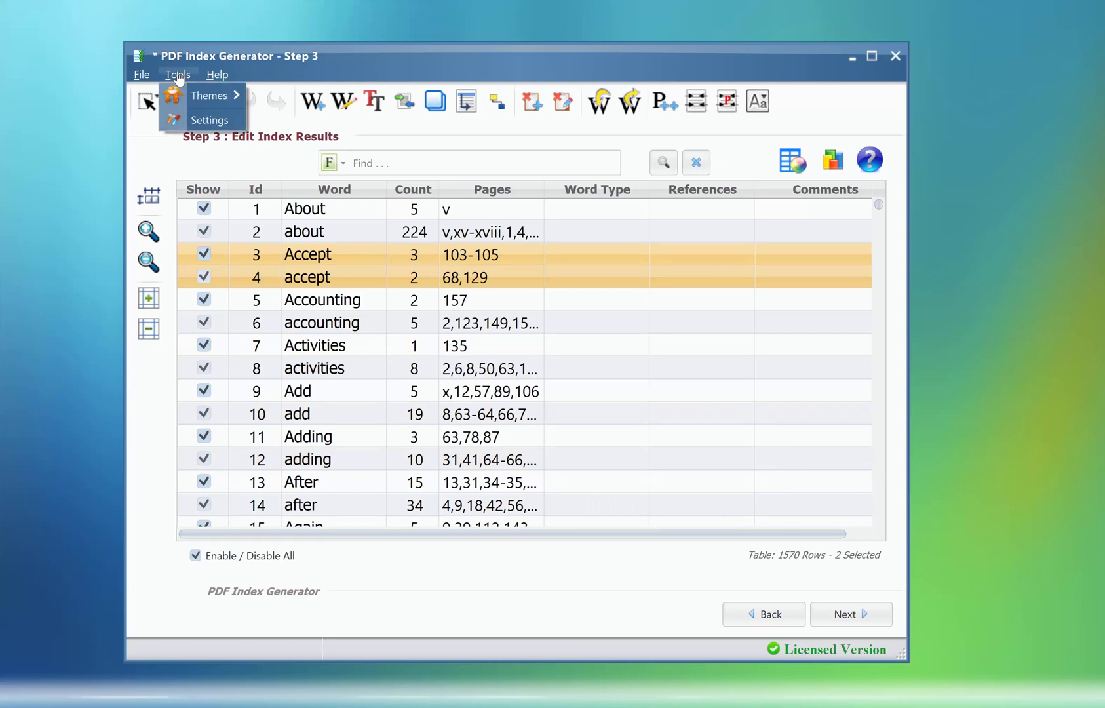
click(221, 125)
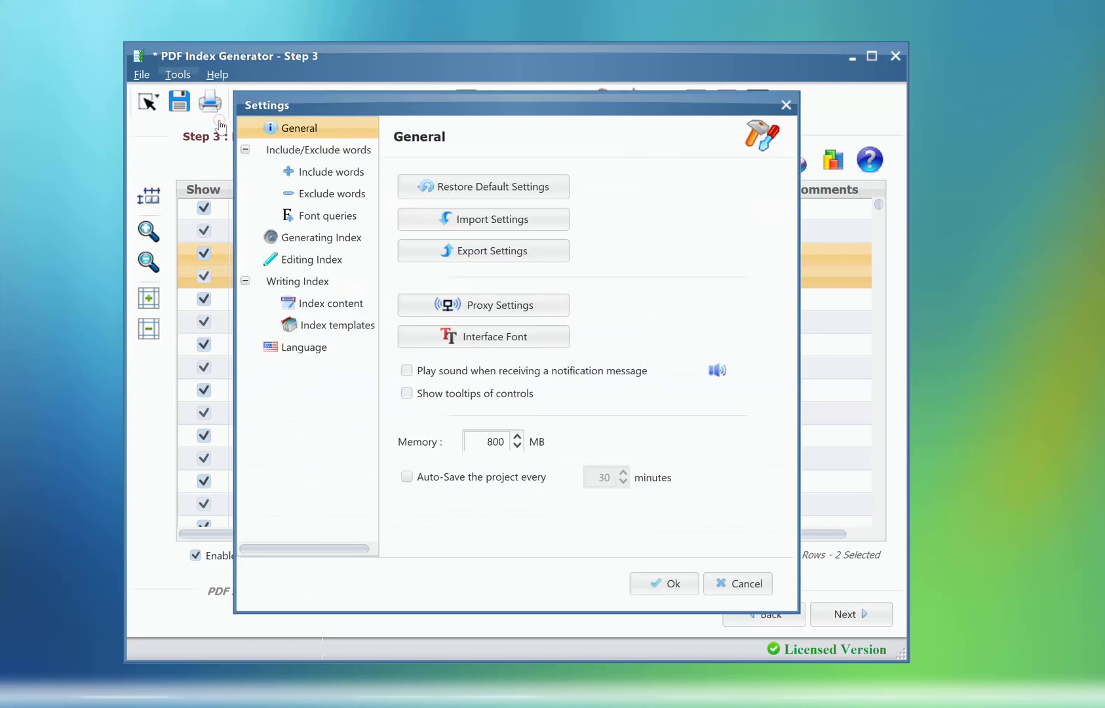
click(300, 353)
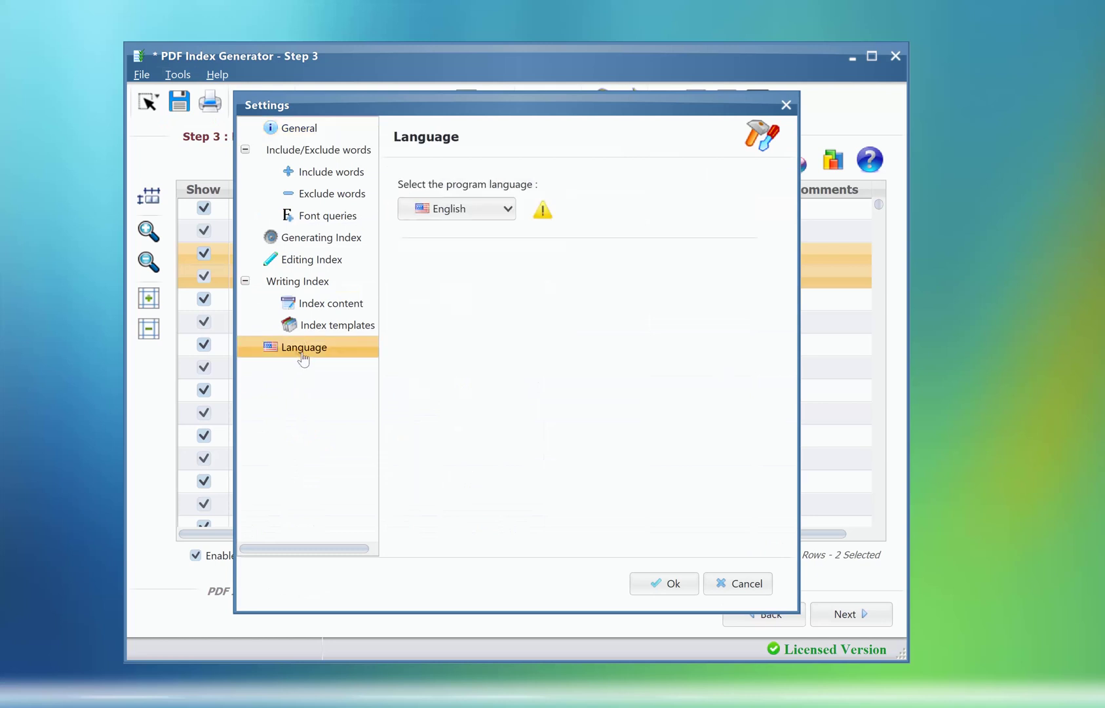
click(508, 208)
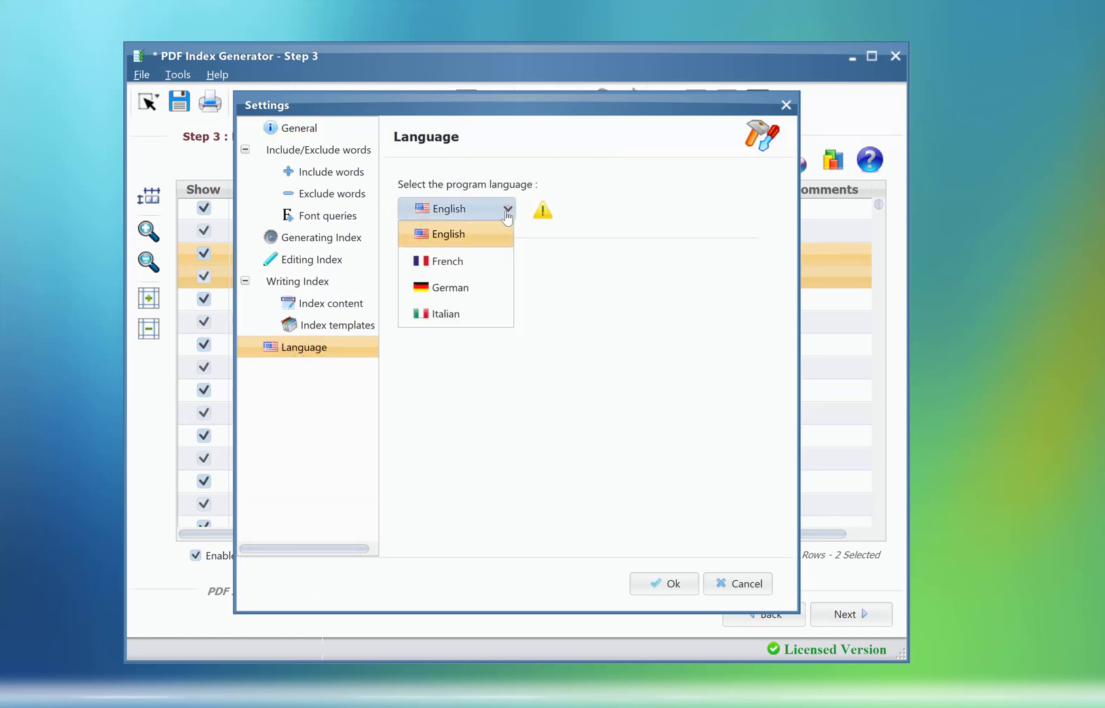
click(465, 288)
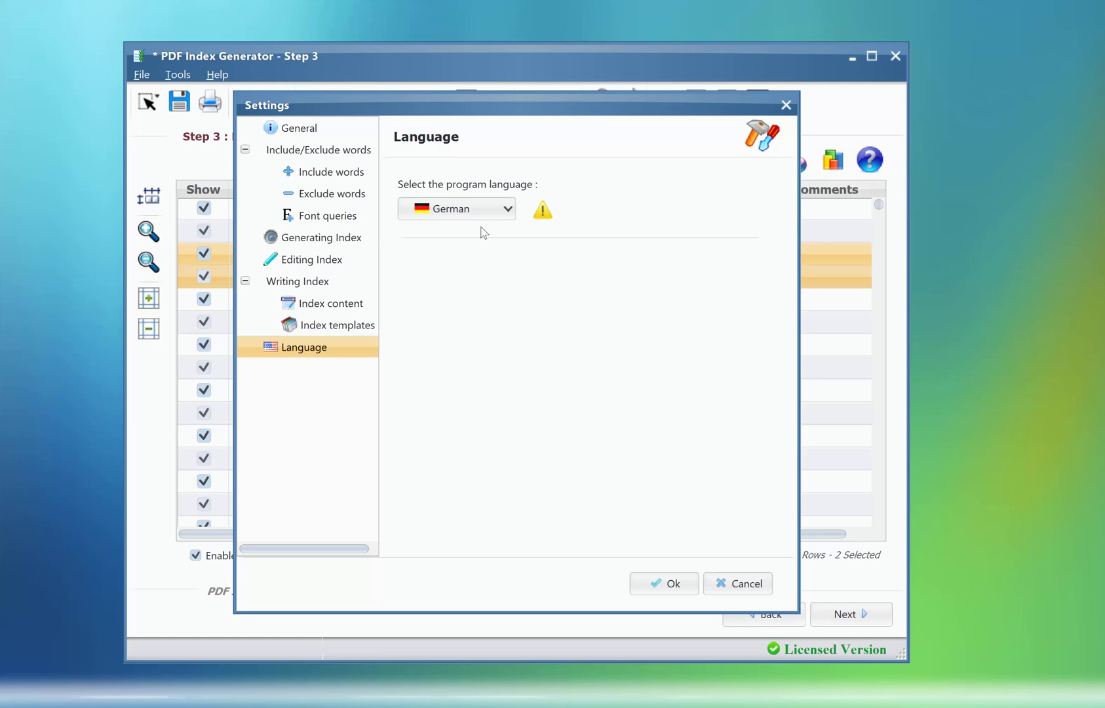
click(726, 582)
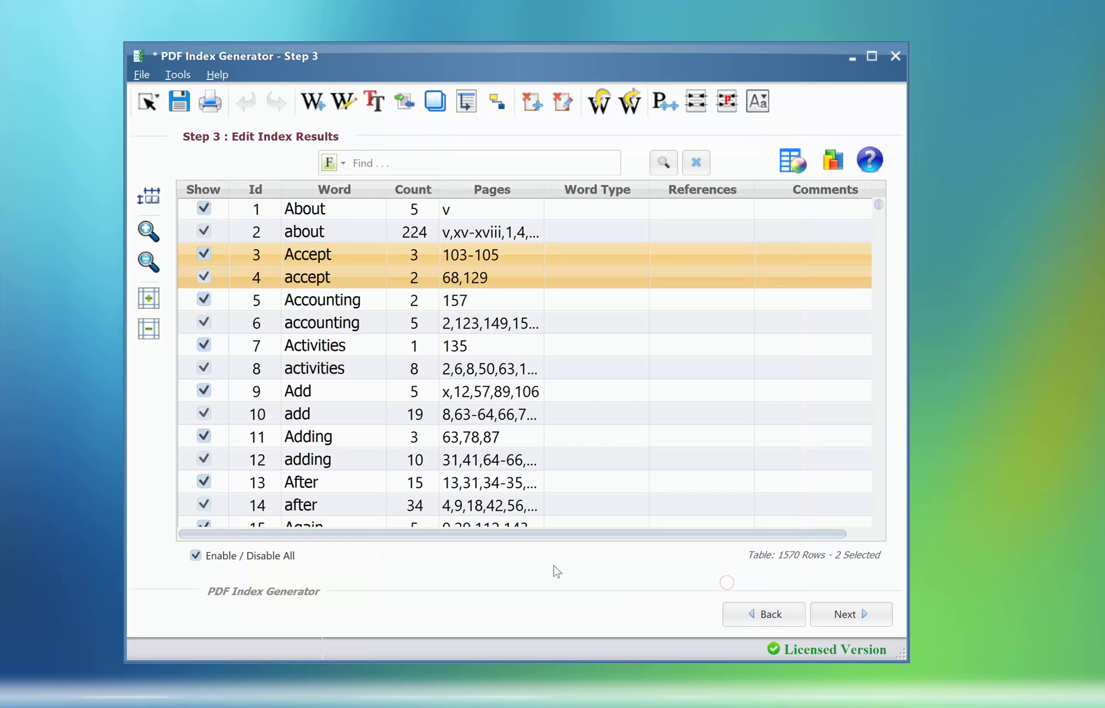